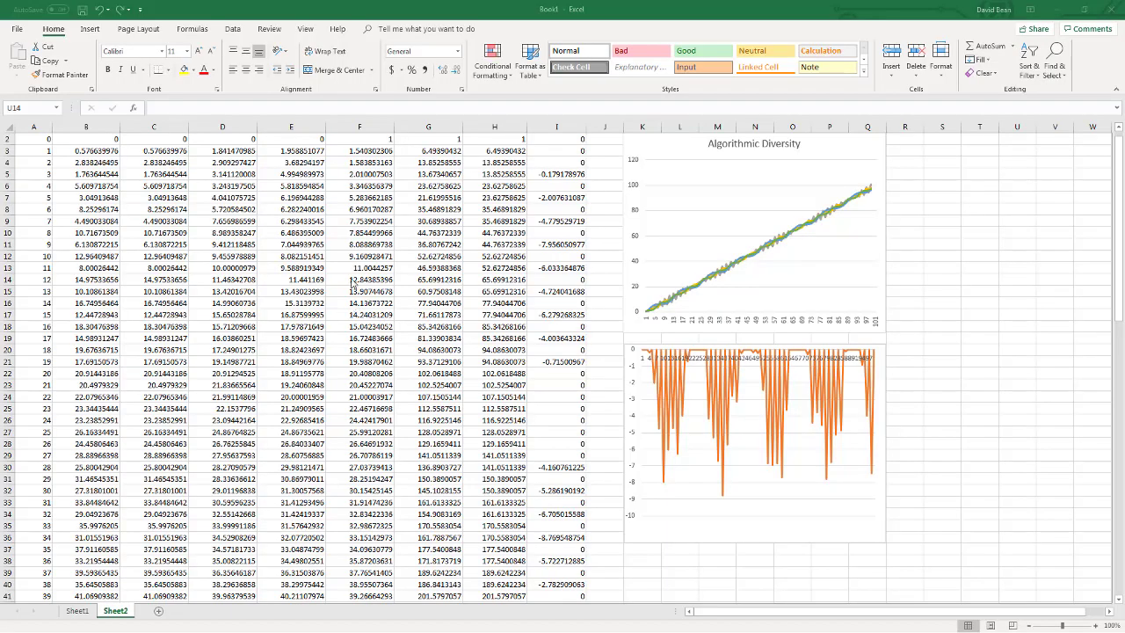
Inspect the formulas in cells B2 through G2, ending with the Sum formula
left_click(960, 253)
scroll(959, 253, "up", 1)
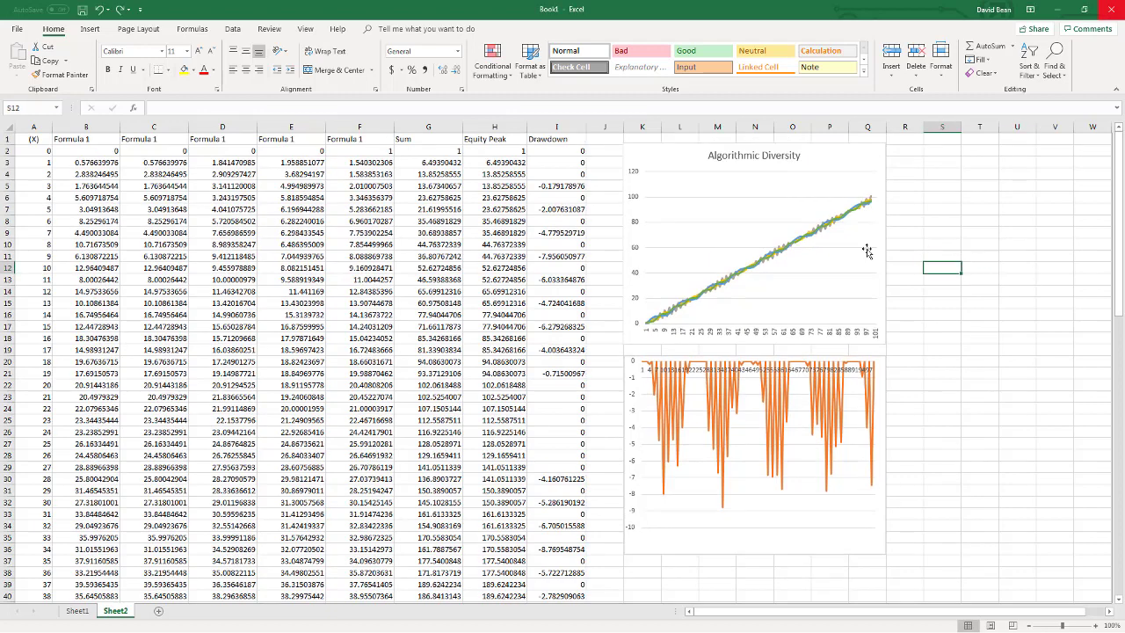
left_click(102, 154)
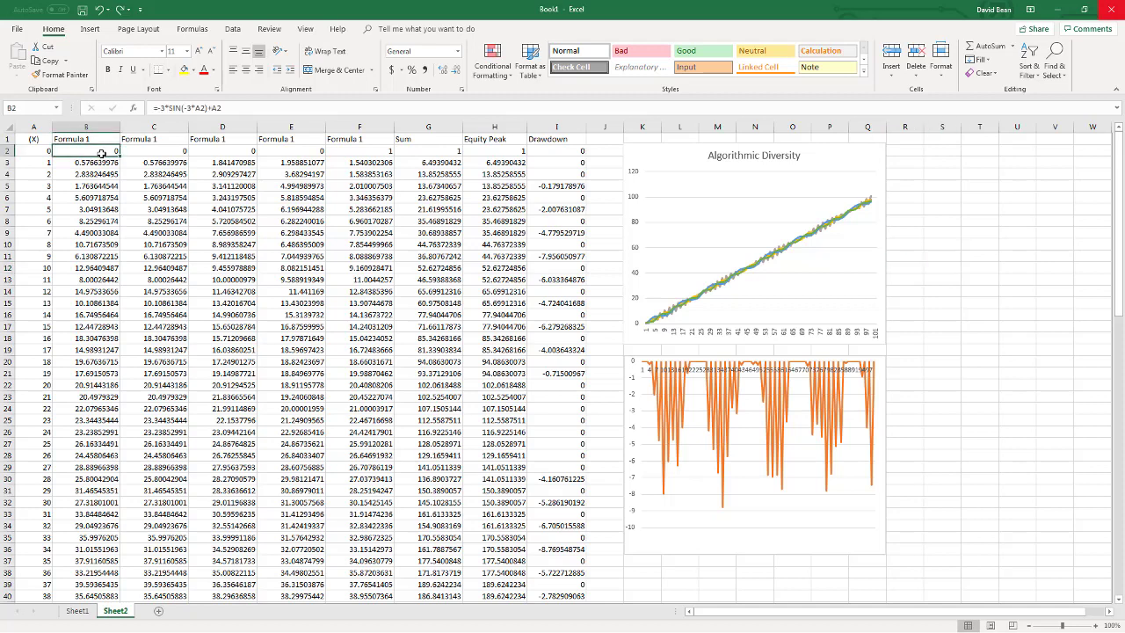
left_click(155, 150)
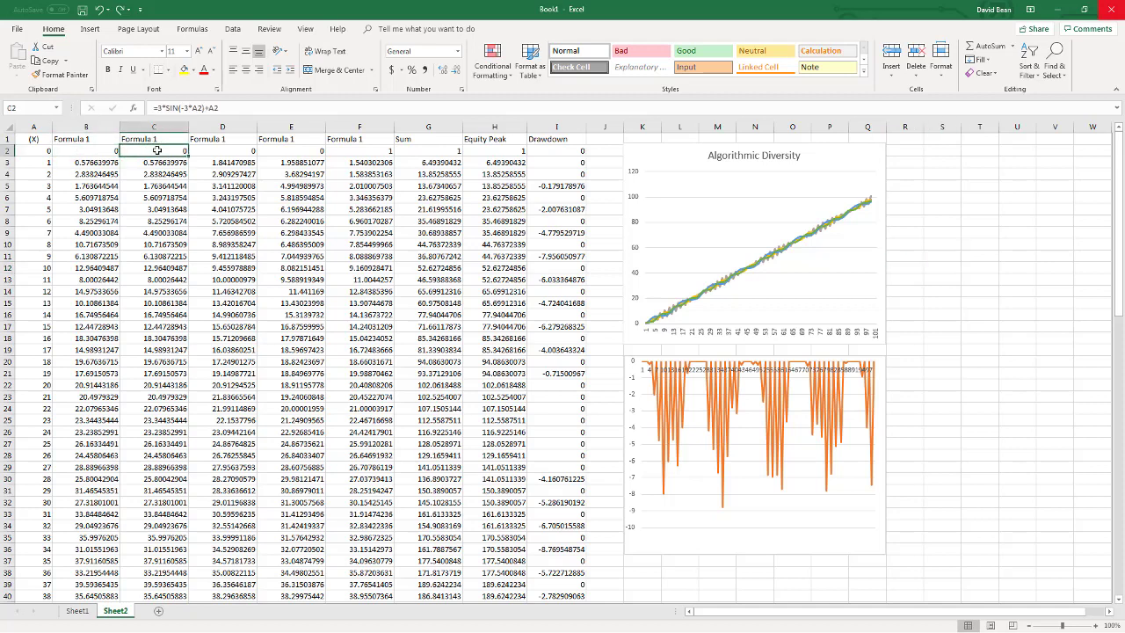
left_click(225, 153)
left_click(283, 152)
left_click(365, 149)
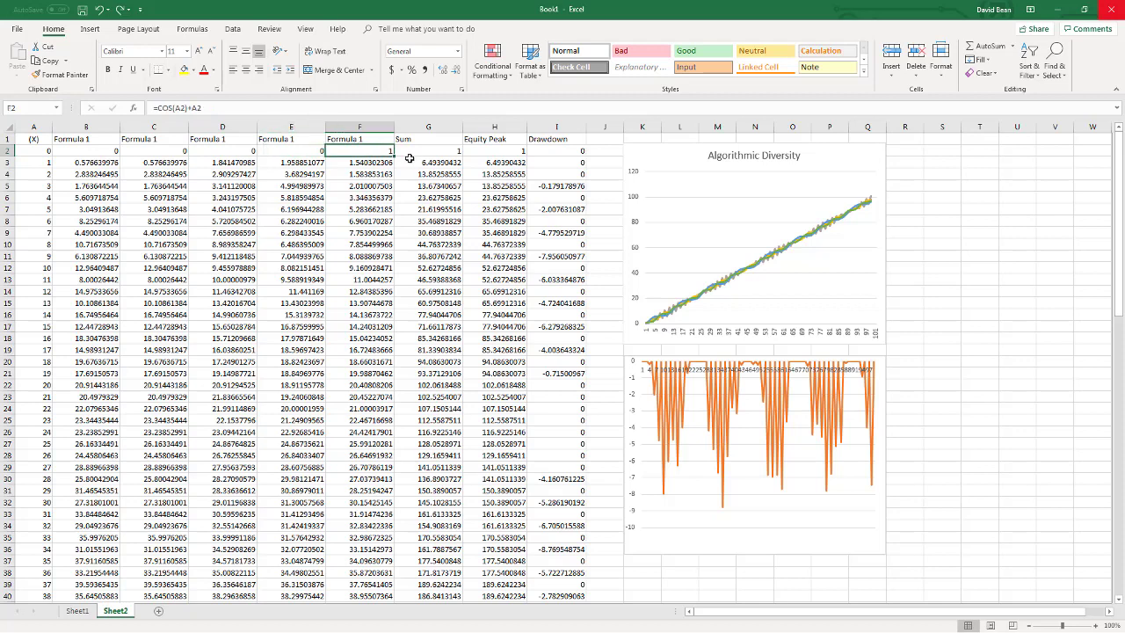
left_click(432, 153)
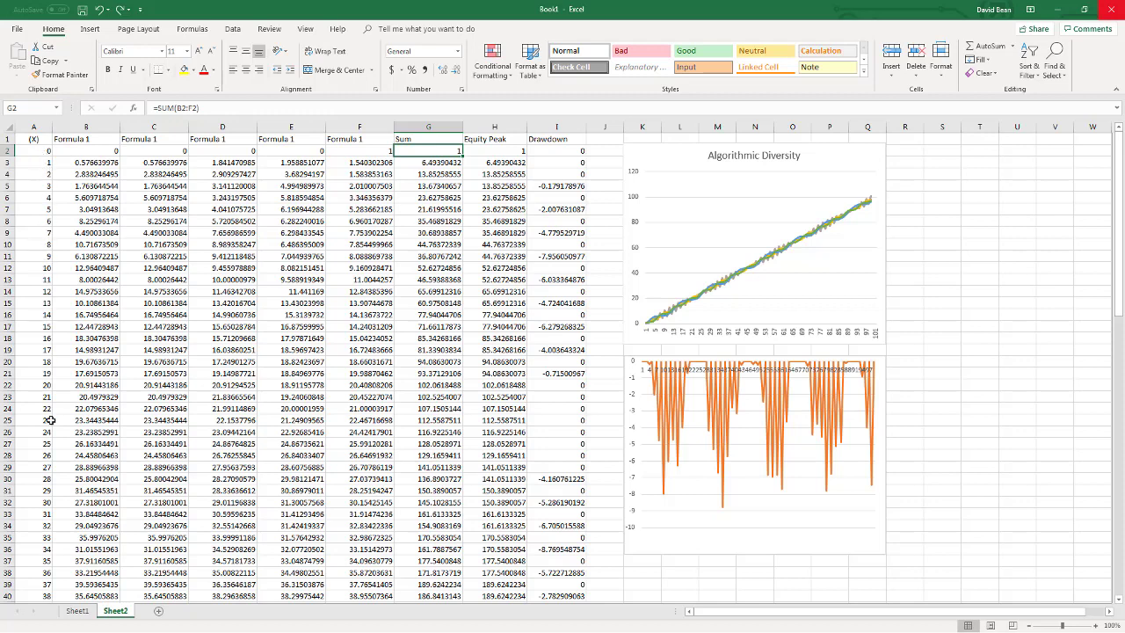
Recheck the B2–G2 and F11 formulas and the Equity Peak formulas in H2 and H3
left_click(92, 153)
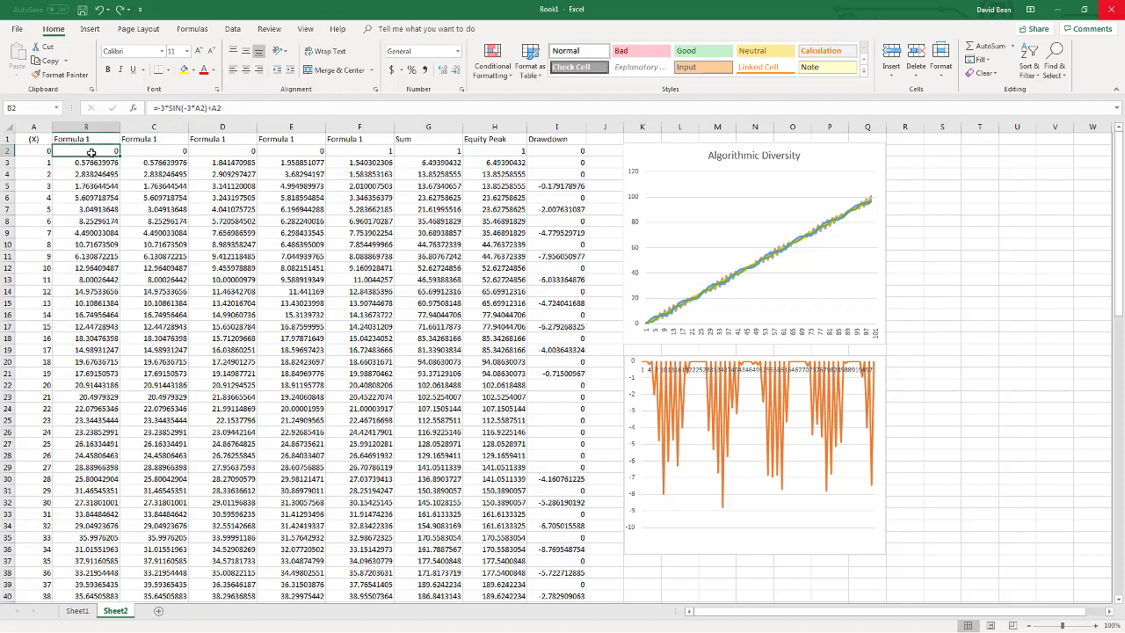
left_click(162, 152)
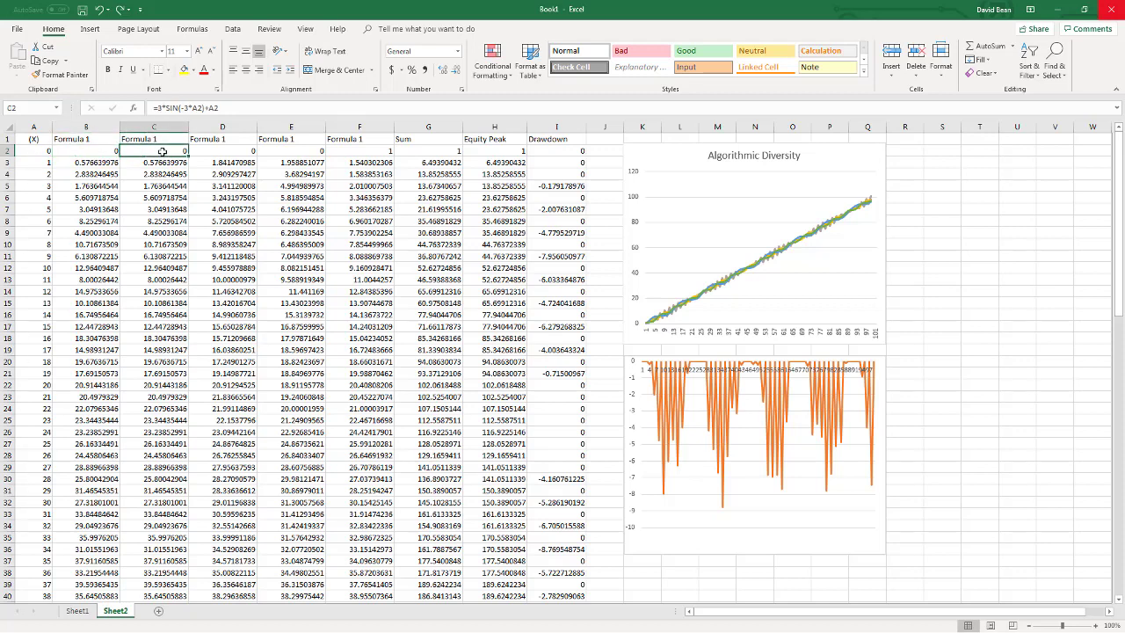
left_click(242, 152)
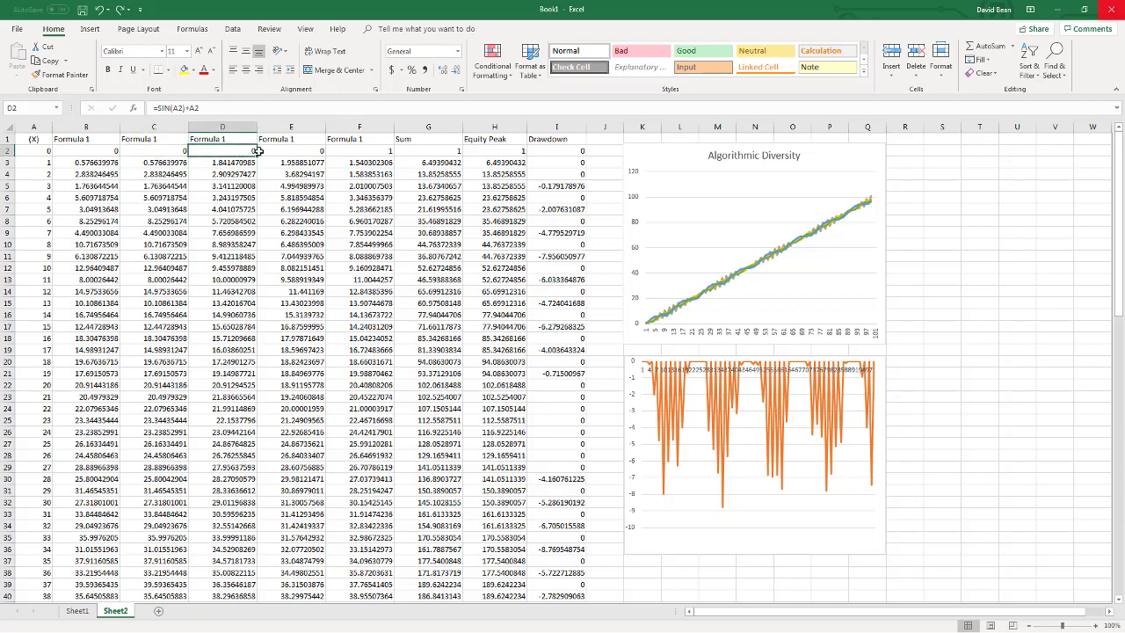
left_click(285, 151)
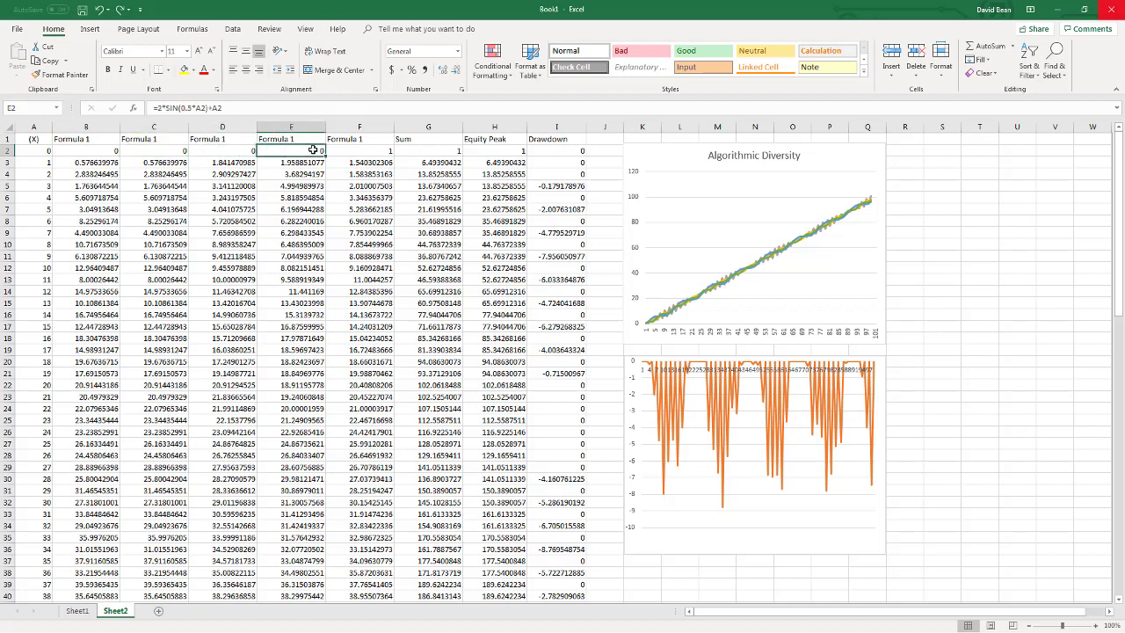
left_click(374, 151)
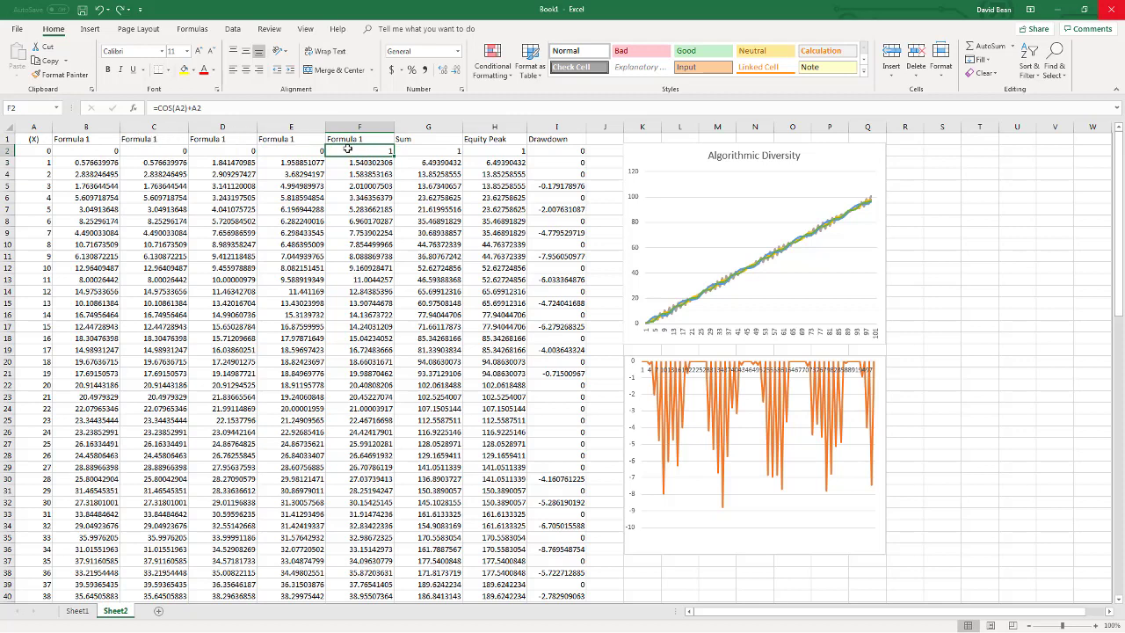
left_click(355, 255)
left_click(419, 151)
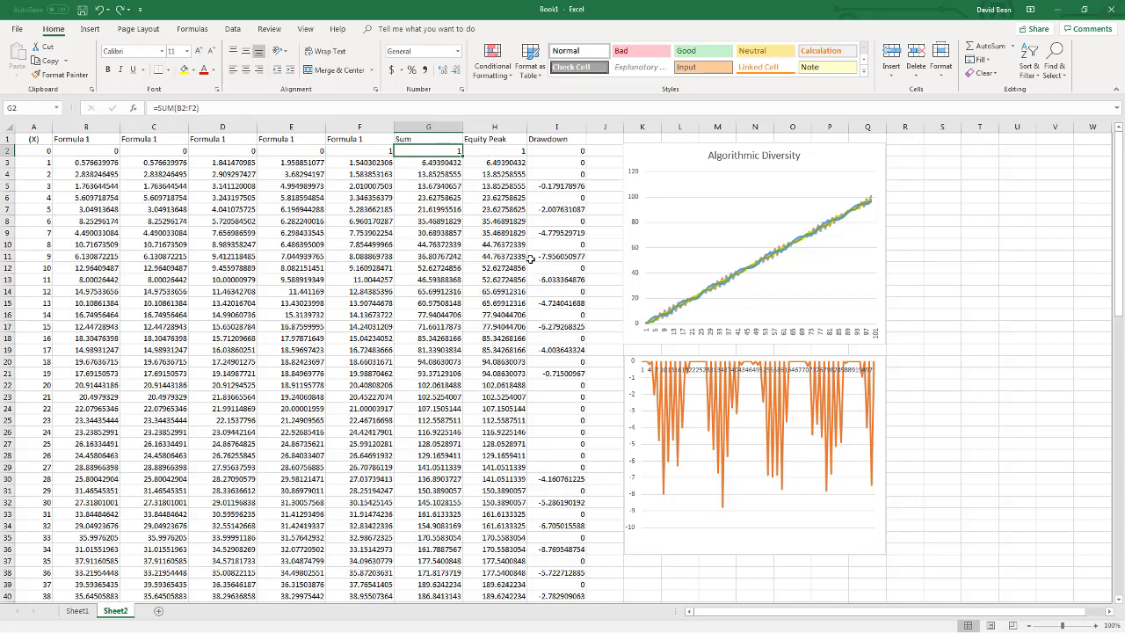
left_click(492, 152)
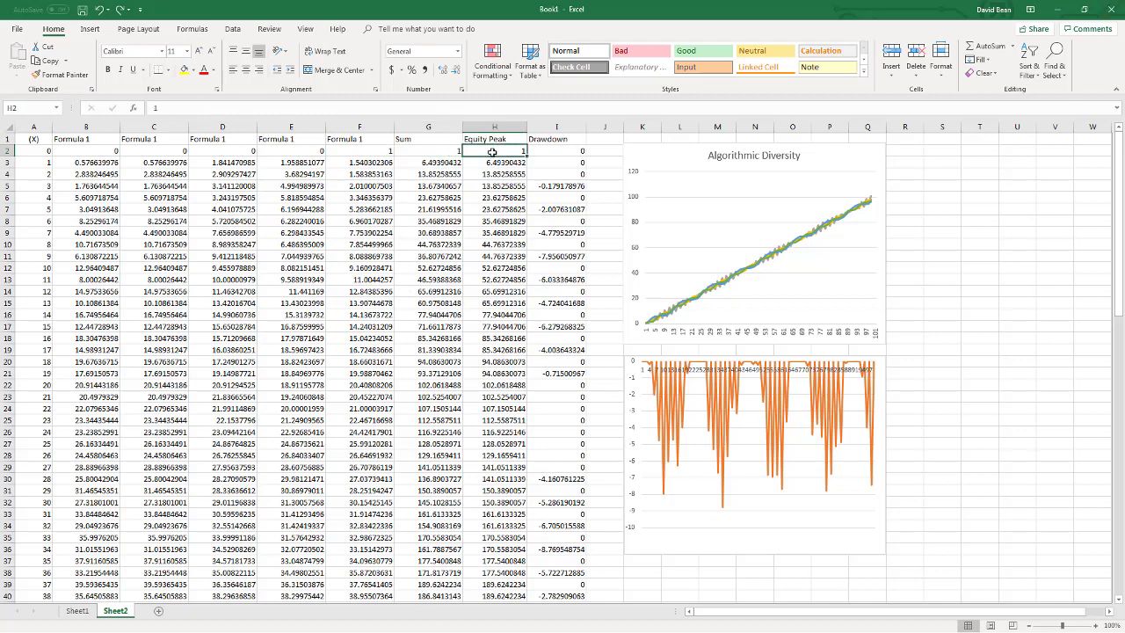
left_click(493, 161)
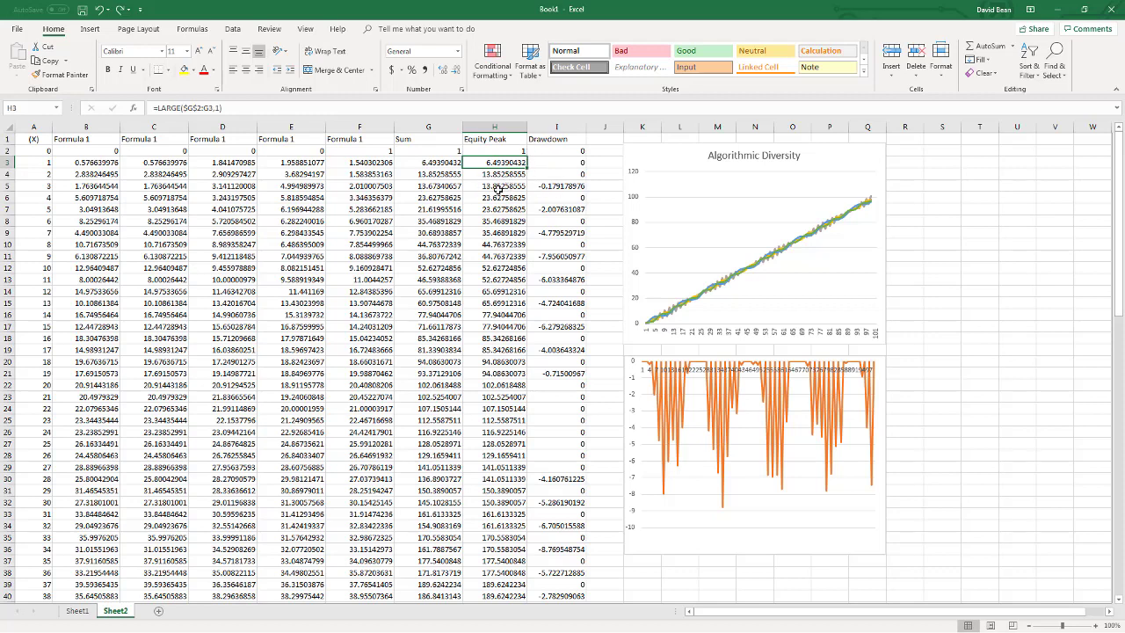
Select the drawdown and Algorithmic Diversity charts in turn to see their source data
left_click(954, 377)
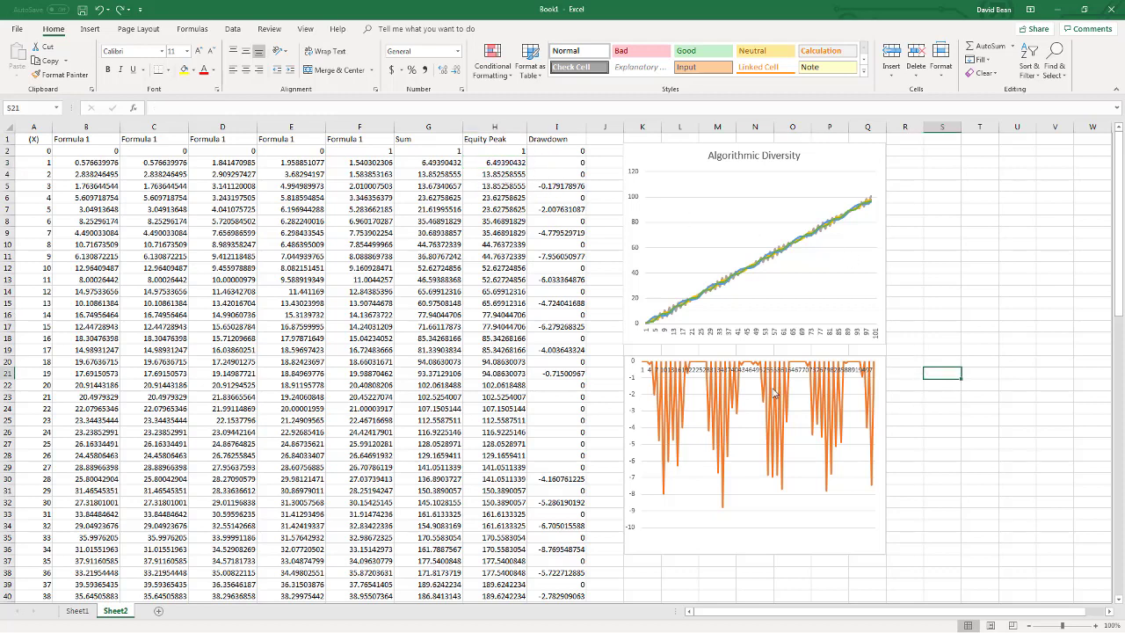
left_click(776, 393)
left_click(729, 195)
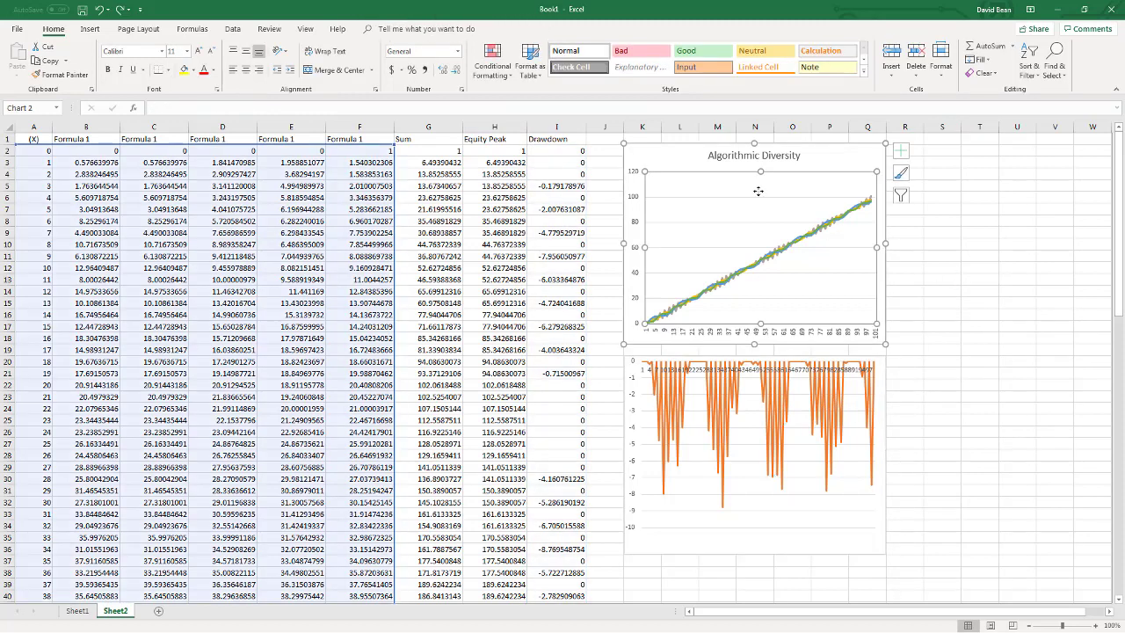
left_click(826, 383)
left_click(973, 233)
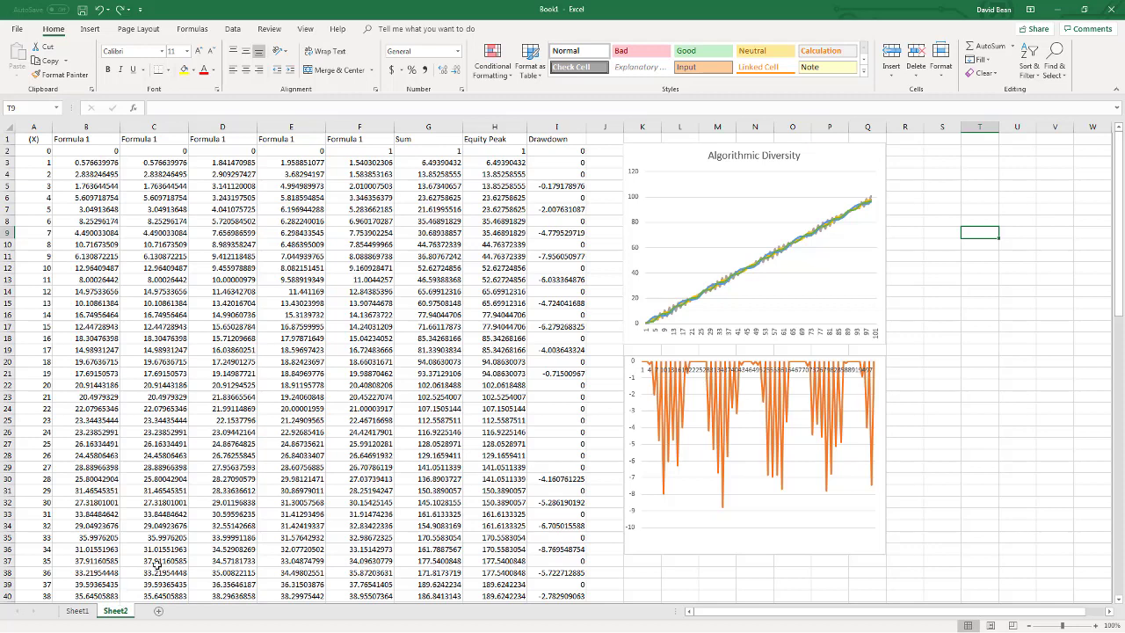
Review cell A2, the B2 formula and the B1 header, and dismiss column E's context menu unchanged
key("Left")
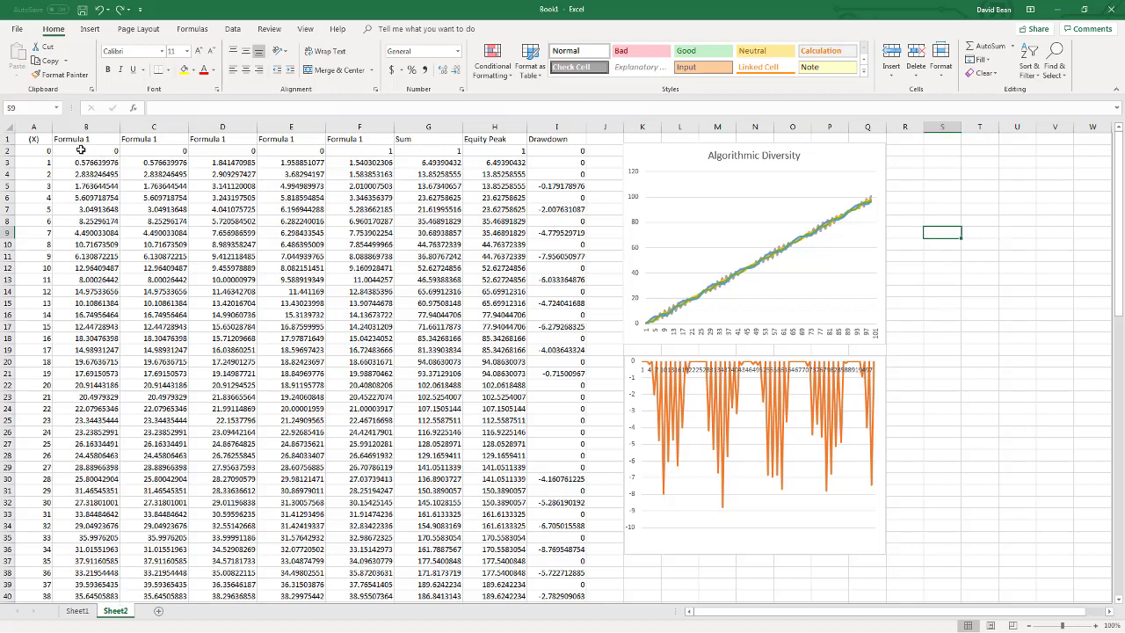
left_click(35, 151)
left_click(85, 154)
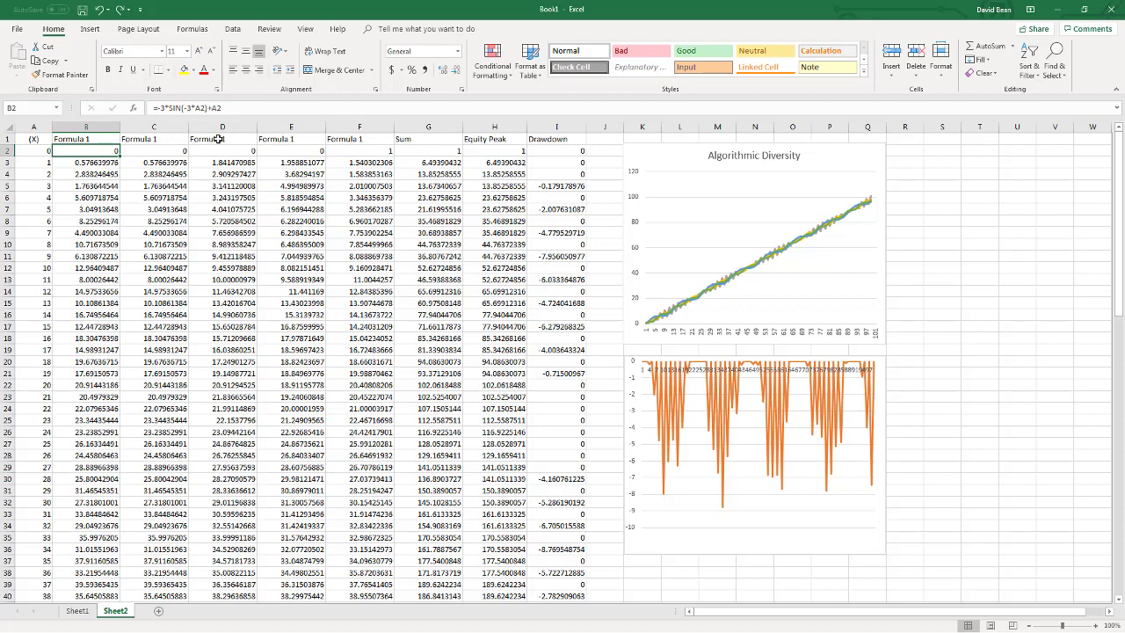
left_click(96, 140)
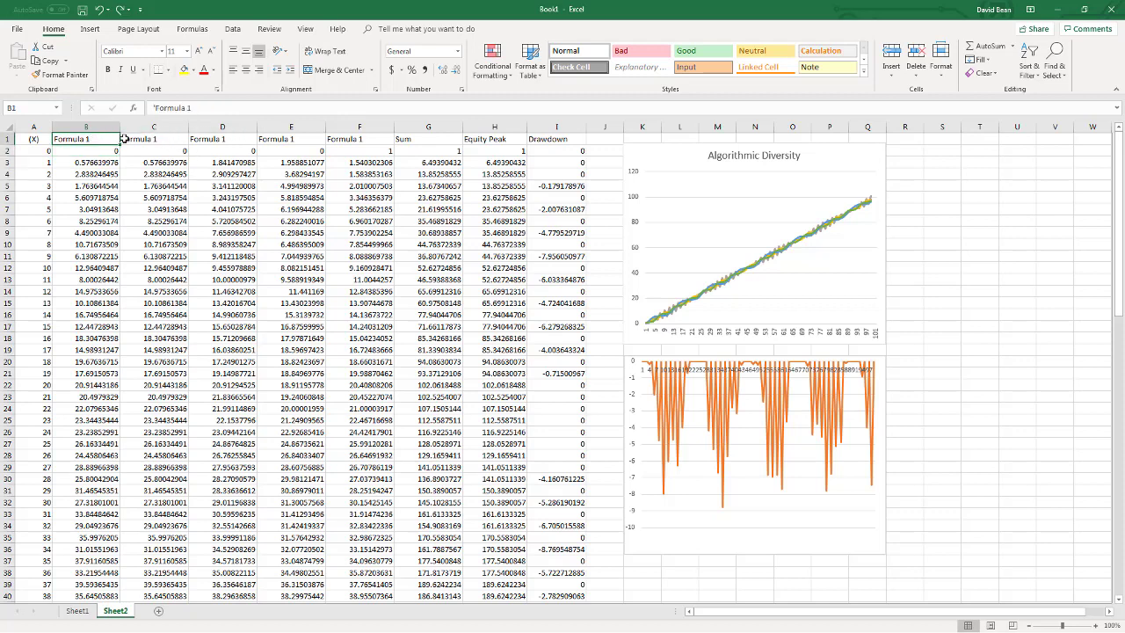
left_click(299, 127)
right_click(306, 128)
key("Escape")
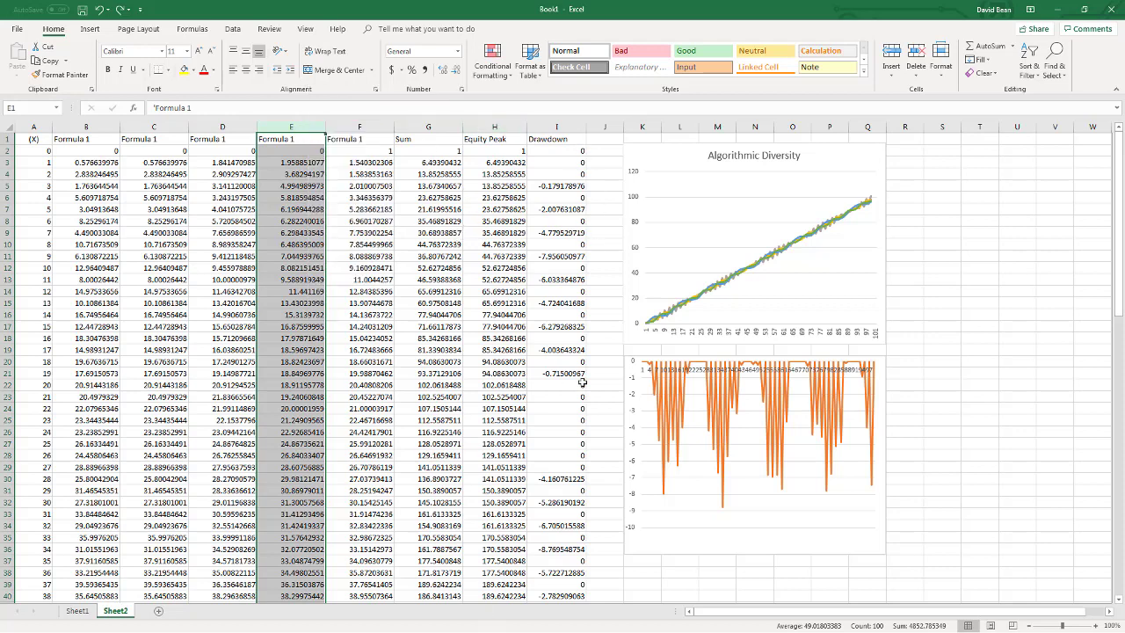
left_click(979, 245)
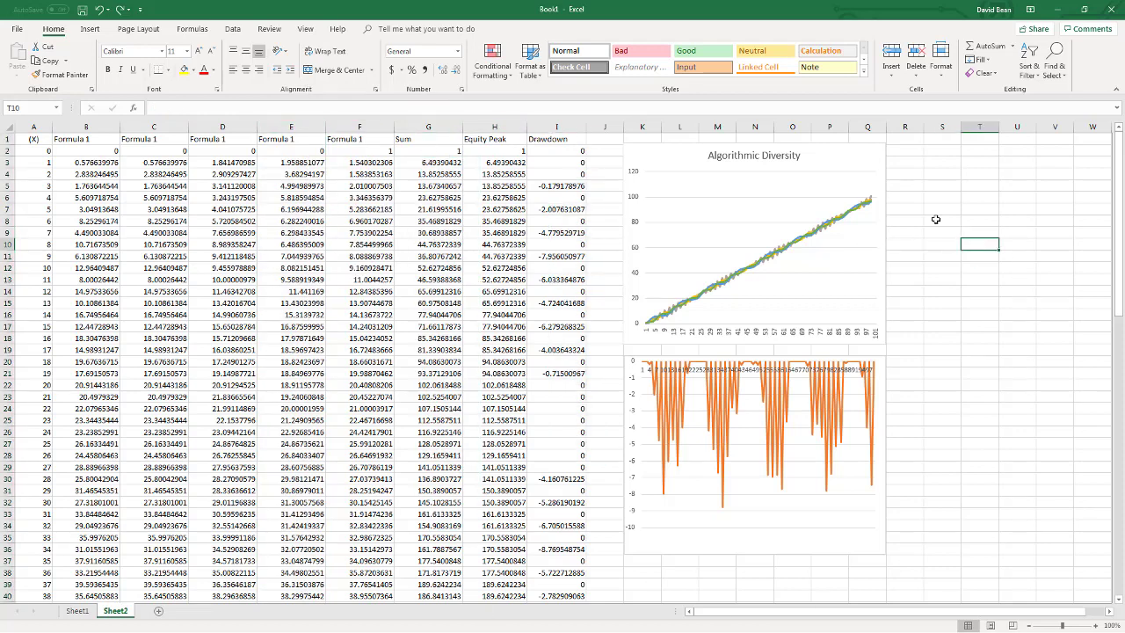
Select the chart's Formula 1 series from column F to see its data, then deselect
left_click(963, 230)
scroll(960, 224, "down", 10)
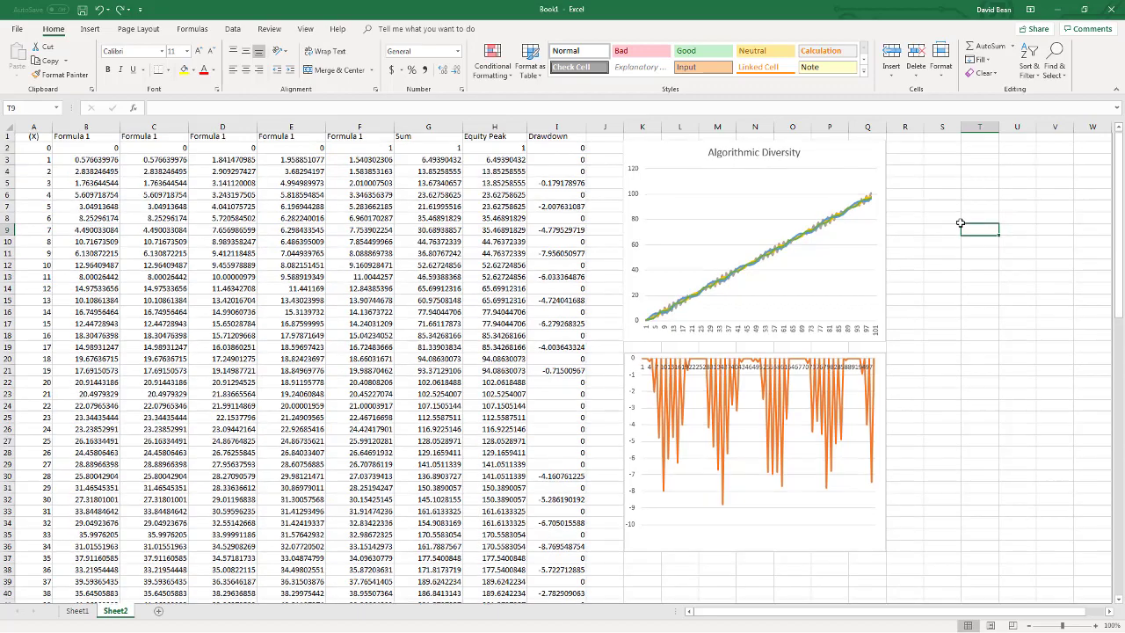
scroll(958, 220, "up", 10)
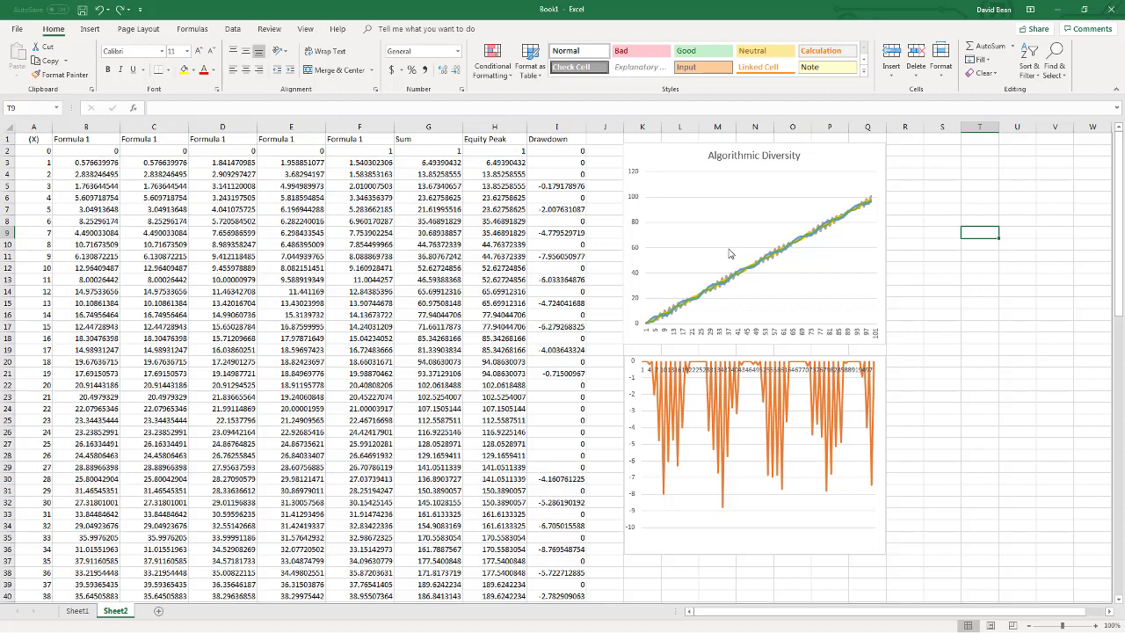
left_click(758, 266)
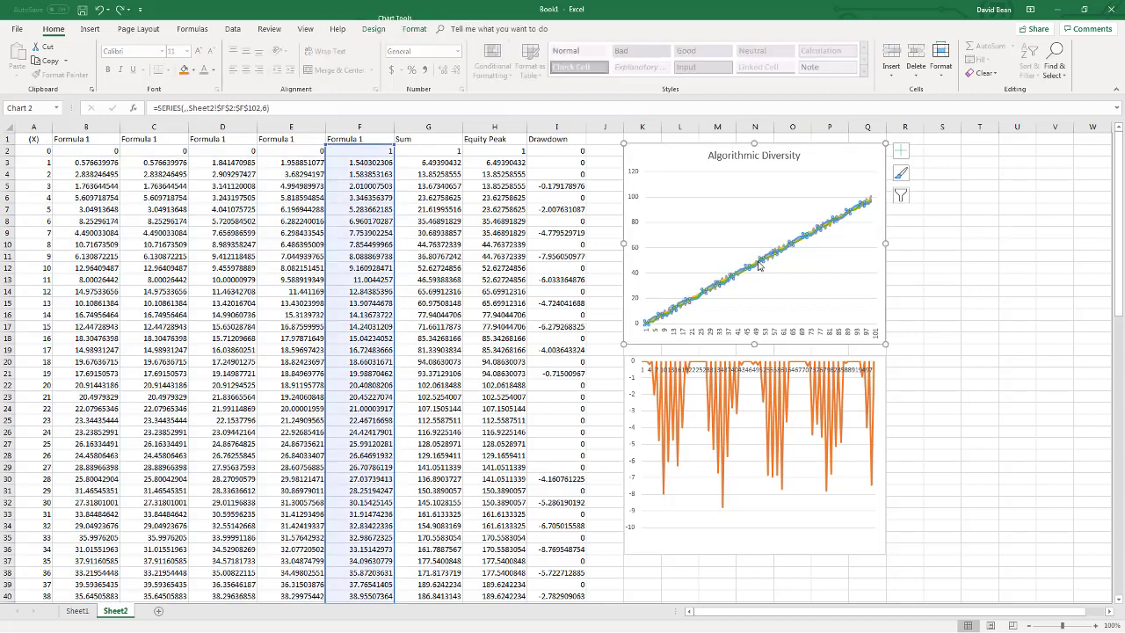
left_click(1003, 212)
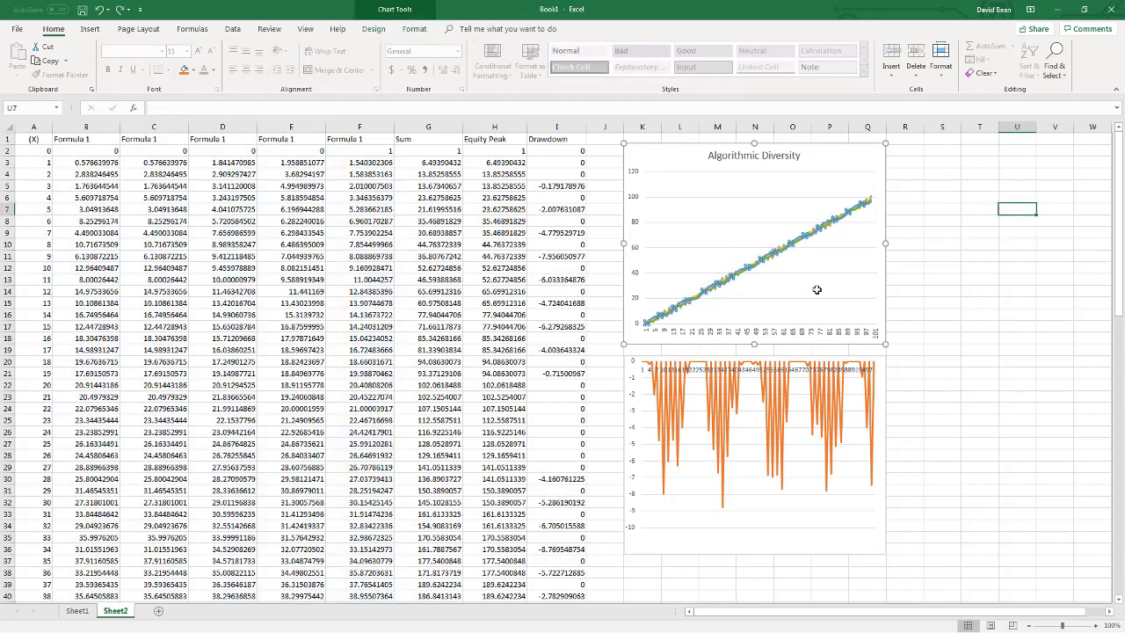
Select A18:I100 and delete its contents
left_click_drag(37, 342, 545, 381)
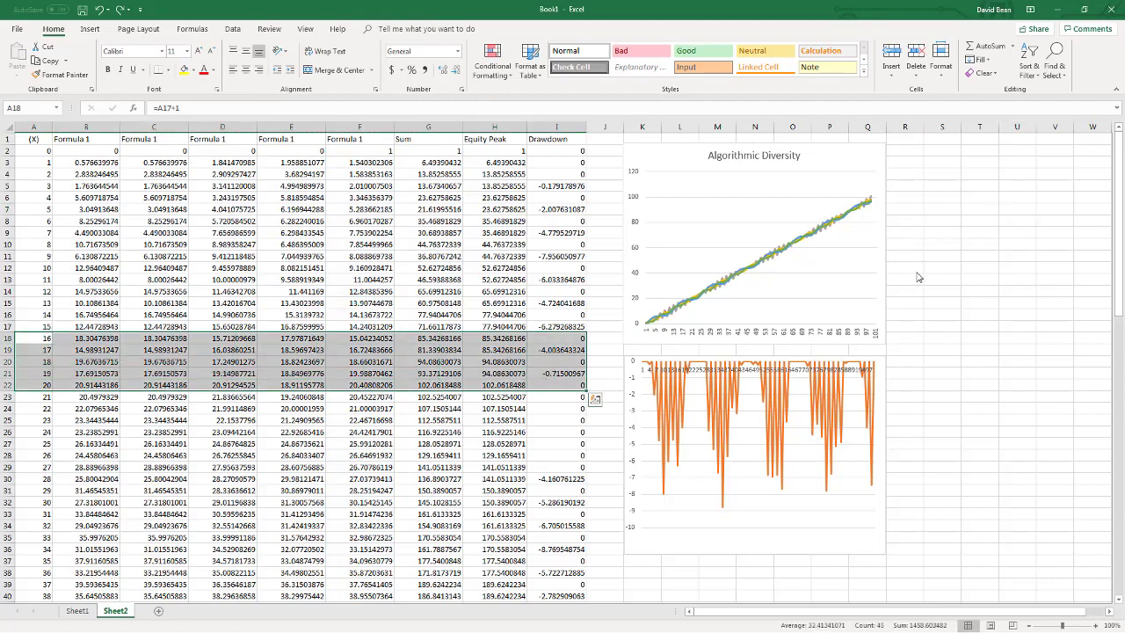
left_click_drag(1119, 176, 1119, 605)
scroll(673, 552, "down", 1)
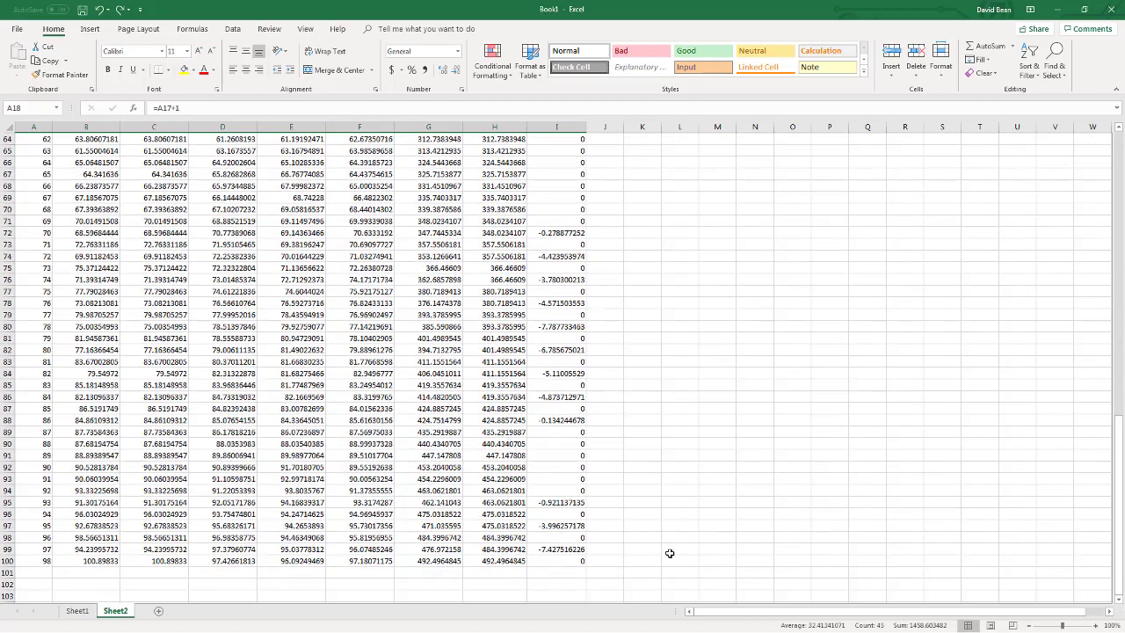
left_click(544, 561, "shift")
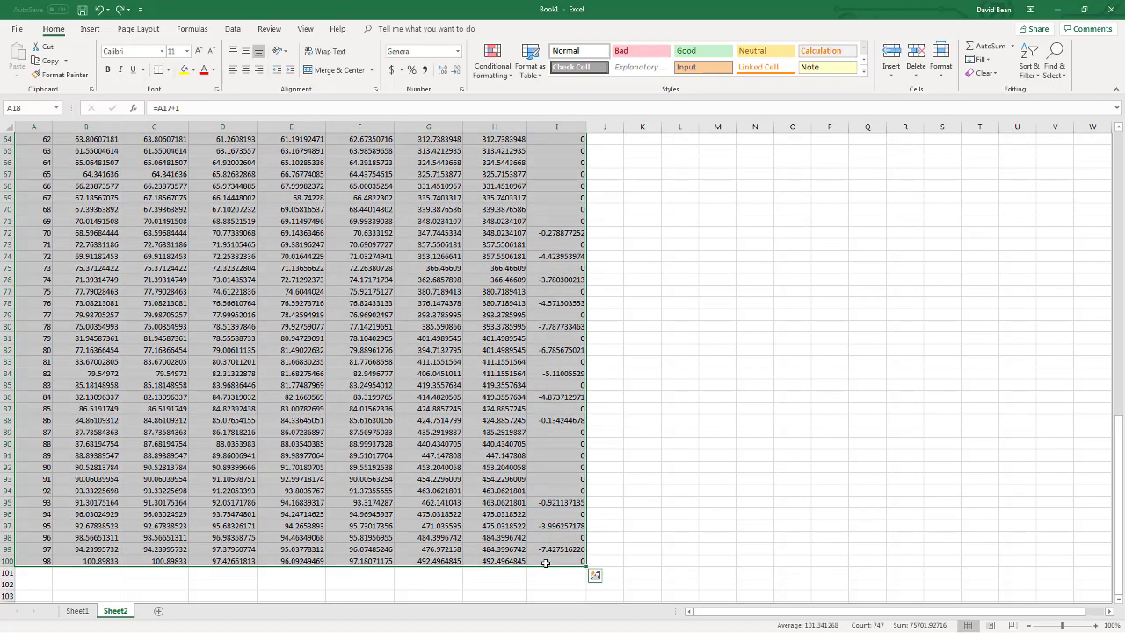
scroll(545, 563, "up", 20)
key("Delete")
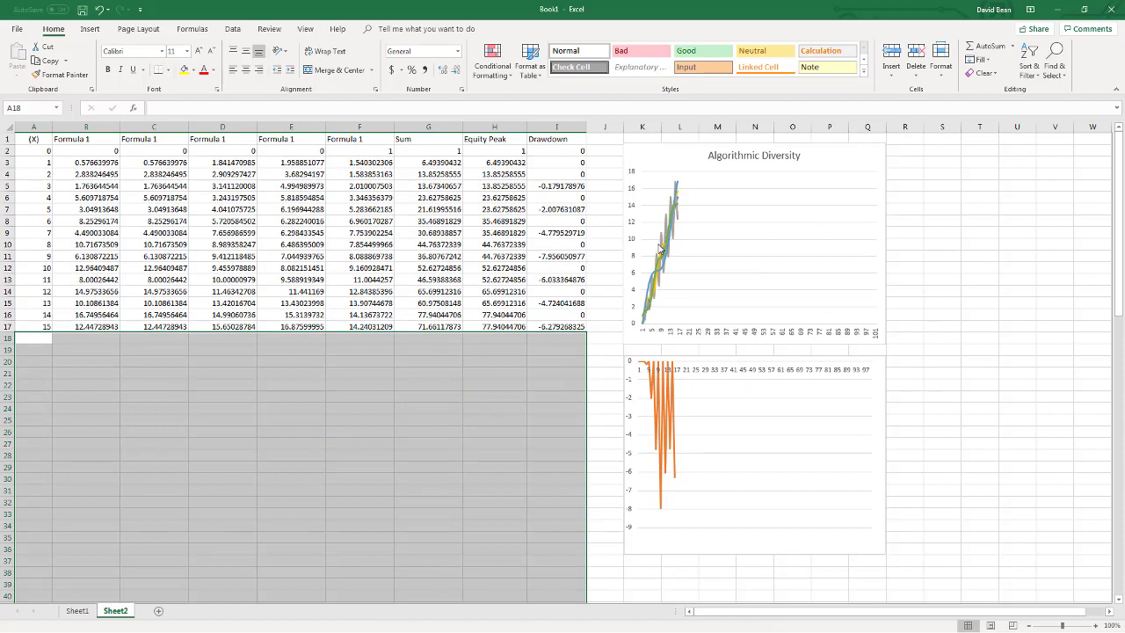
Open Select Data for the Algorithmic Diversity chart from its Chart Filters
left_click(821, 152)
left_click(901, 195)
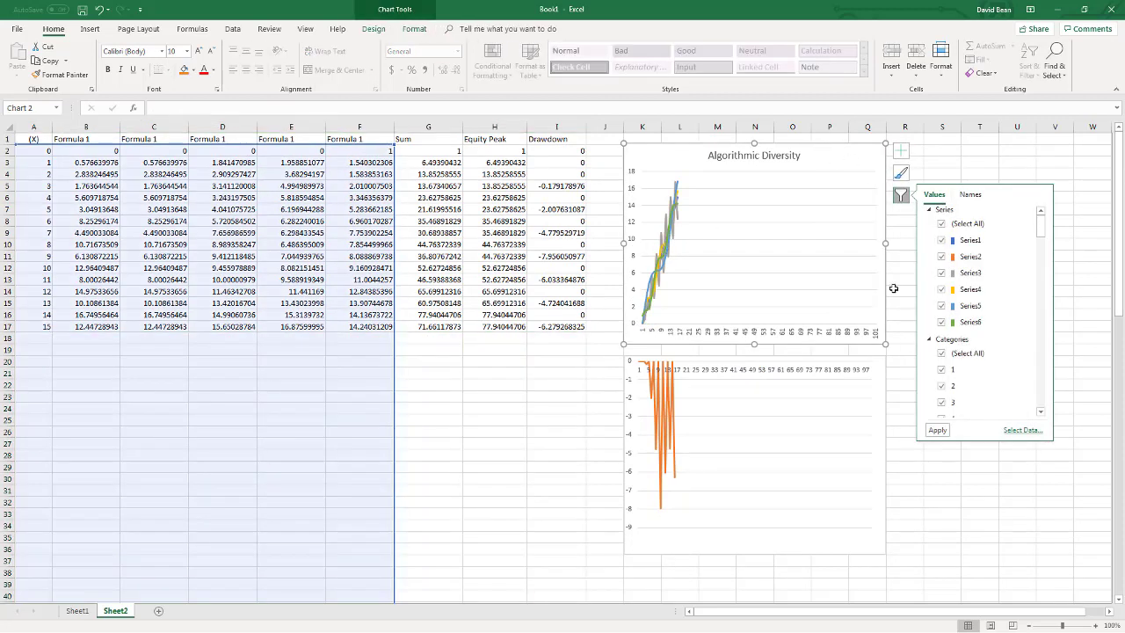
left_click(1014, 429)
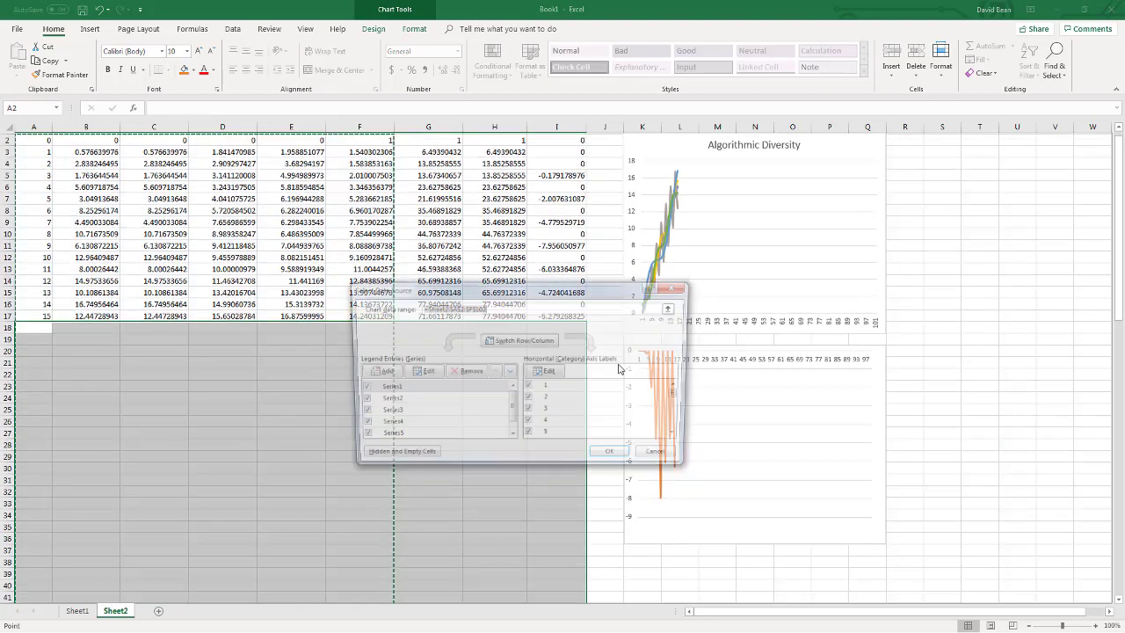
Set the Algorithmic Diversity chart's data range to A2:F17 and deselect the chart
left_click_drag(34, 139, 356, 314)
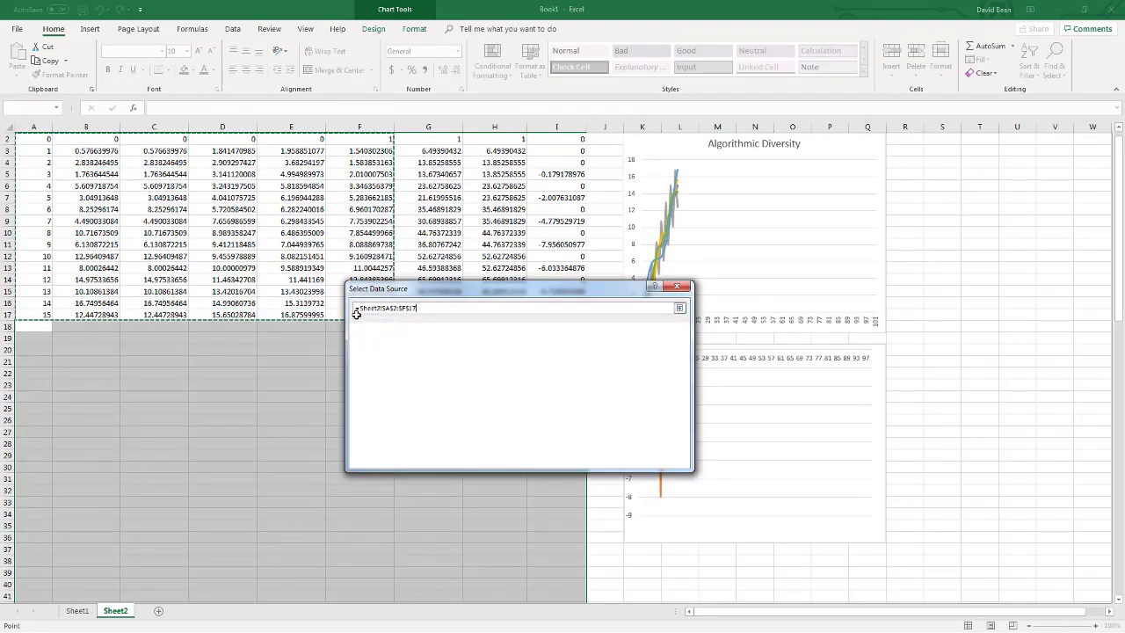
key("Return")
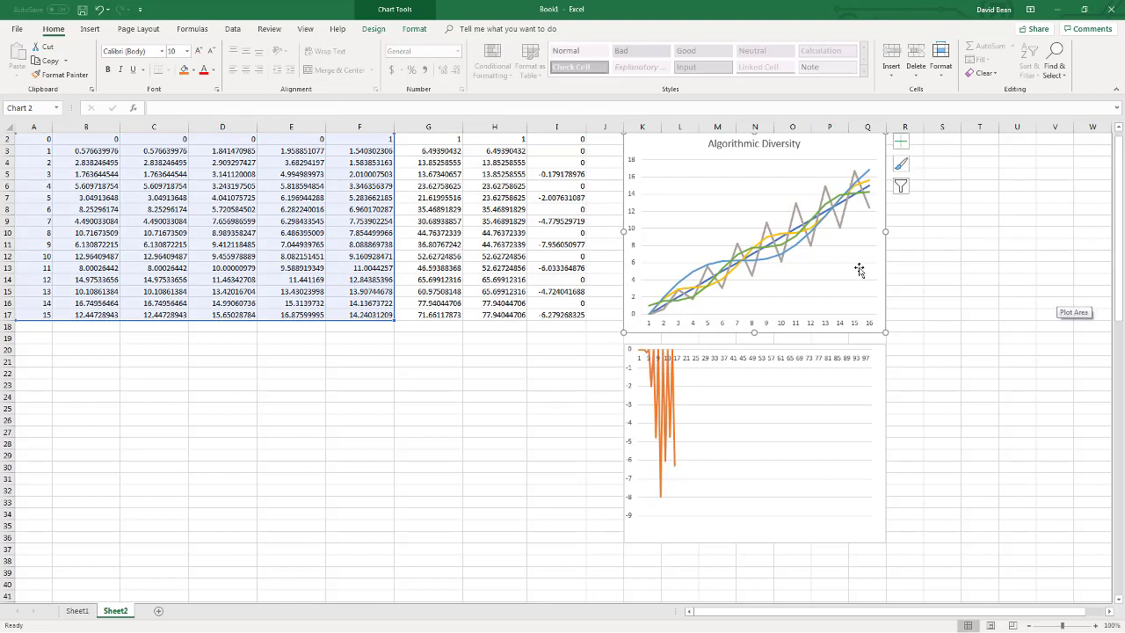
left_click(982, 277)
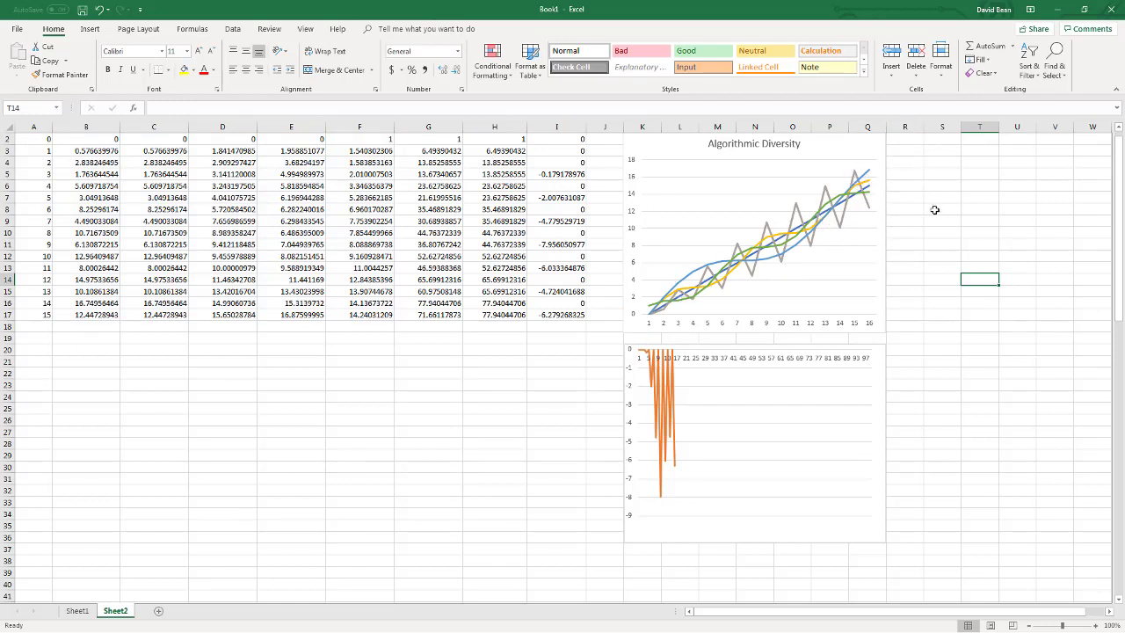
Expand the Algorithmic Diversity chart's data range to A2:G17 so it includes the Sum column
left_click(845, 146)
scroll(929, 168, "up", 1)
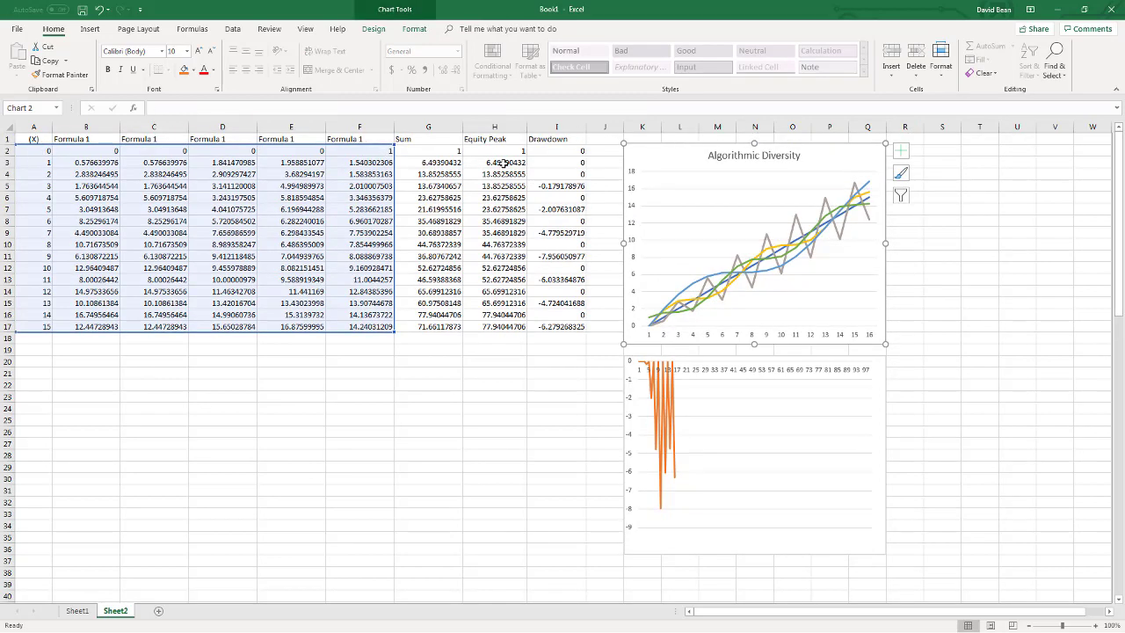
left_click(901, 195)
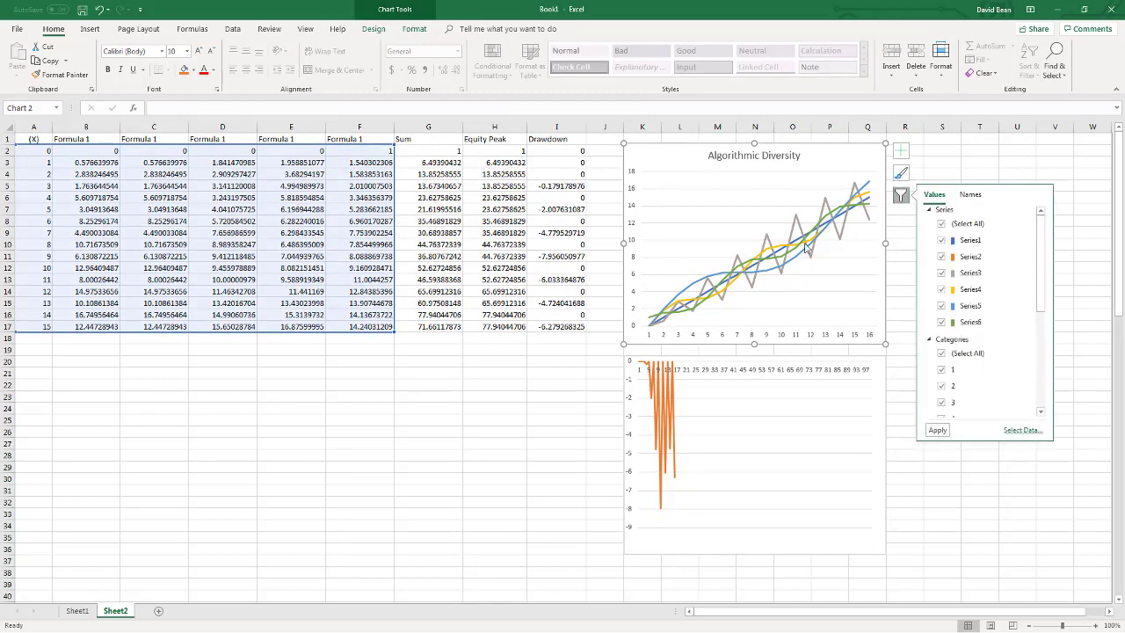
left_click(1021, 431)
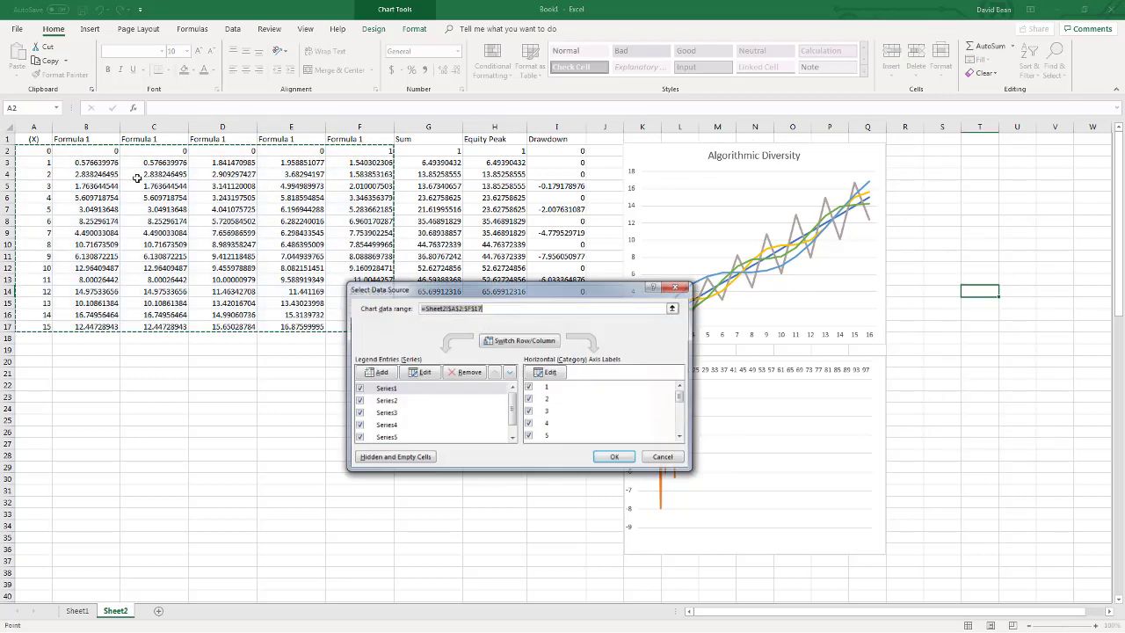
left_click_drag(41, 151, 439, 327)
key("Return")
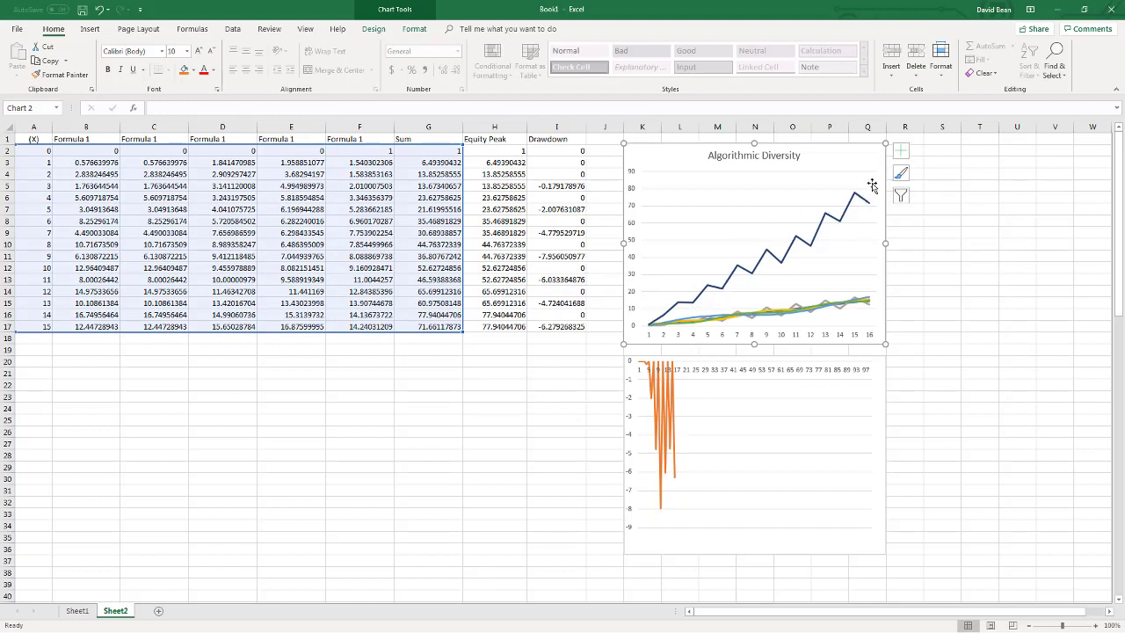
left_click(673, 413)
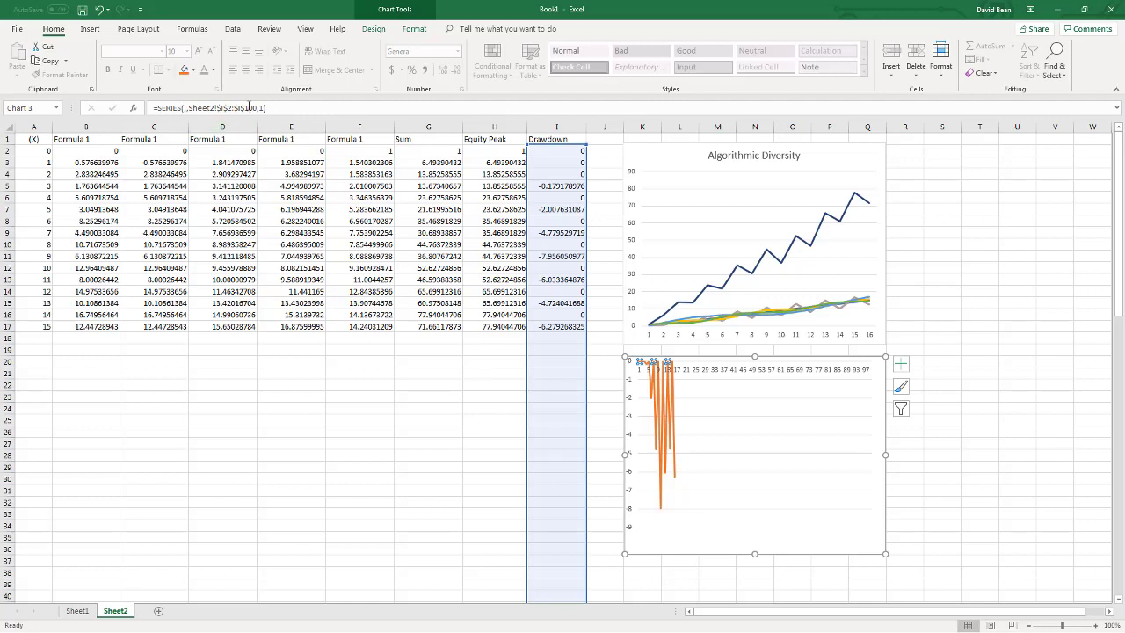
Set the drawdown chart's data range to I2:I17 through Select Data, then deselect it
left_click(901, 408)
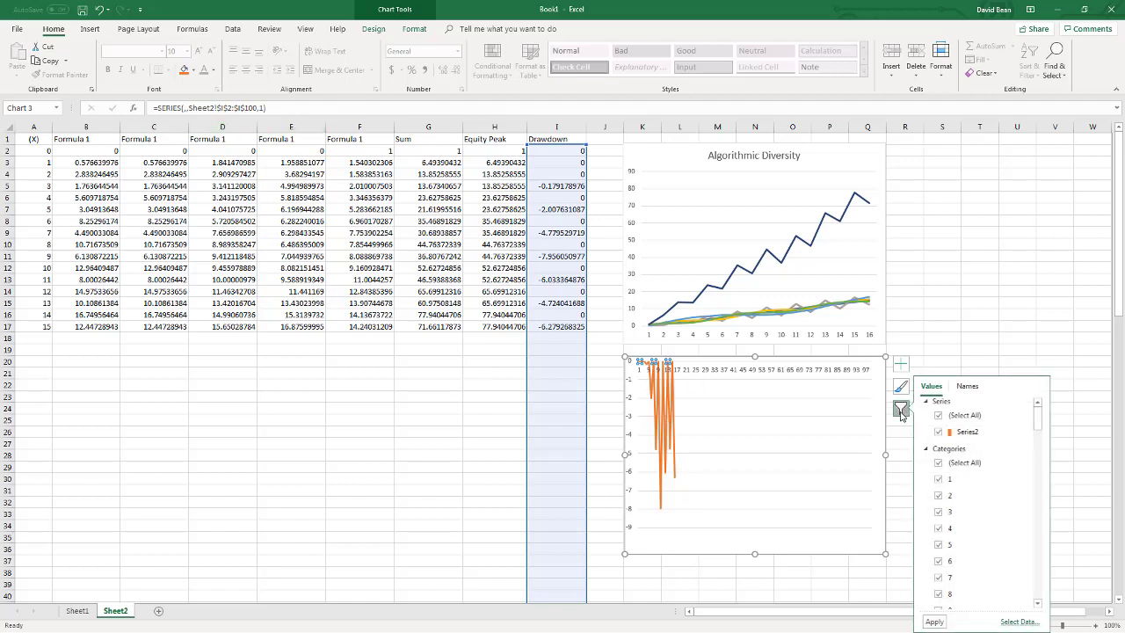
left_click(1022, 621)
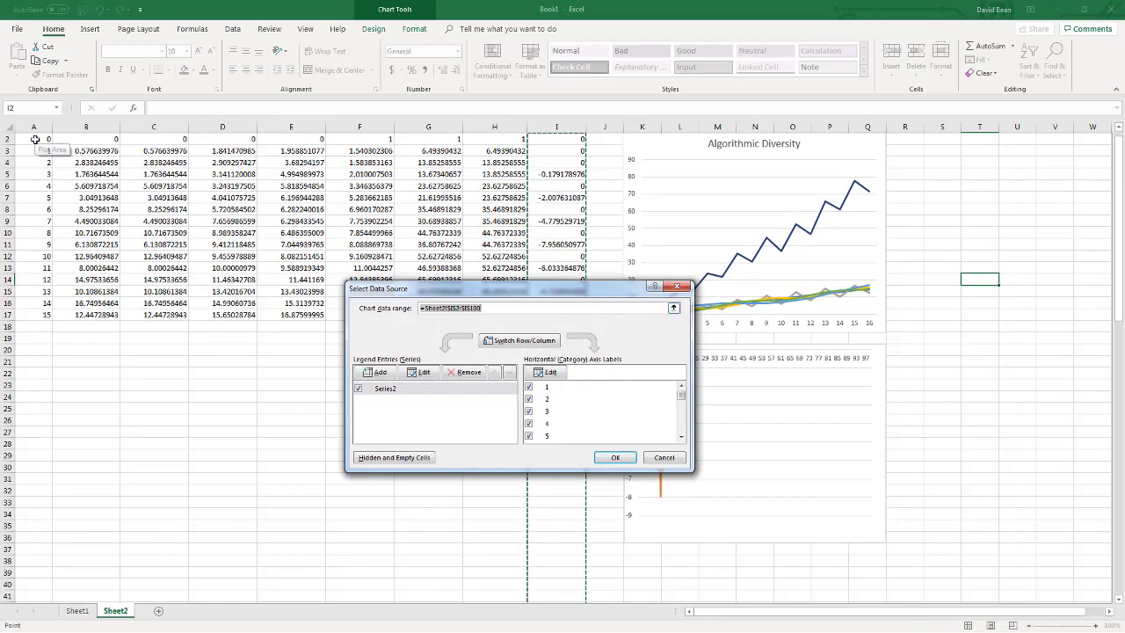
left_click(540, 139)
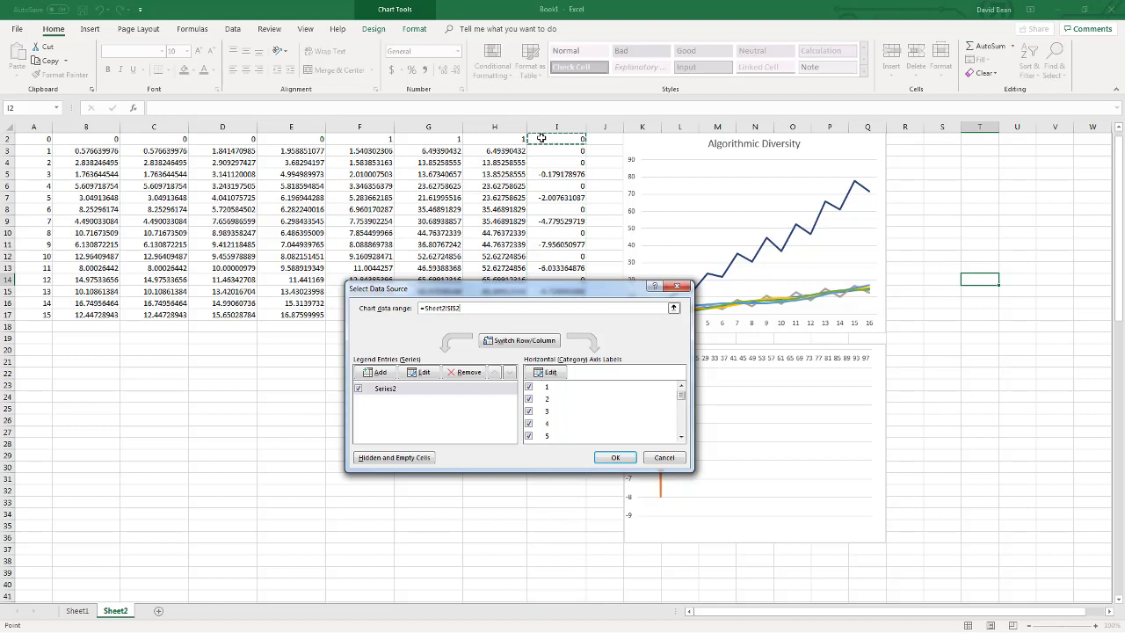
left_click_drag(556, 139, 557, 312)
key("Return")
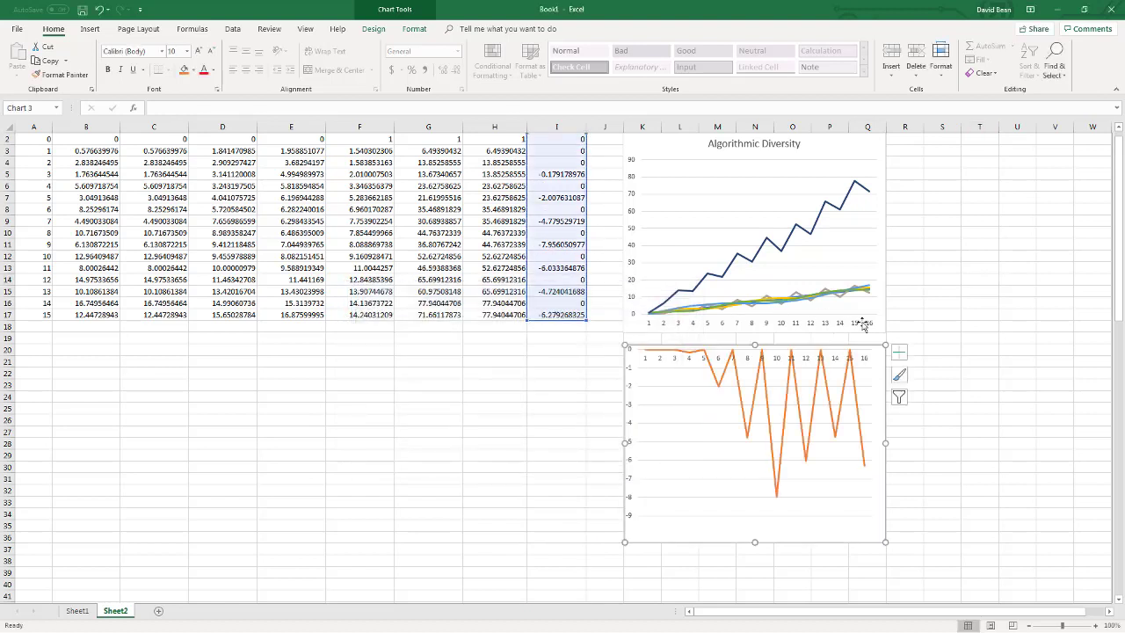
left_click(957, 252)
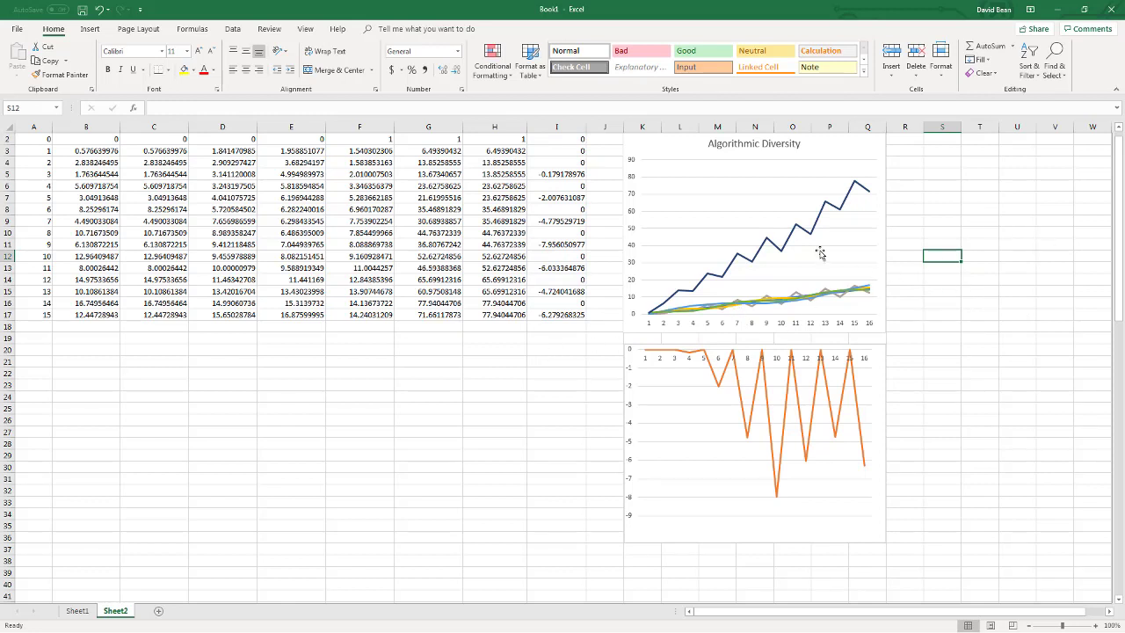
Delete the Sum series line from the Algorithmic Diversity chart
left_click(780, 254)
left_click(780, 254)
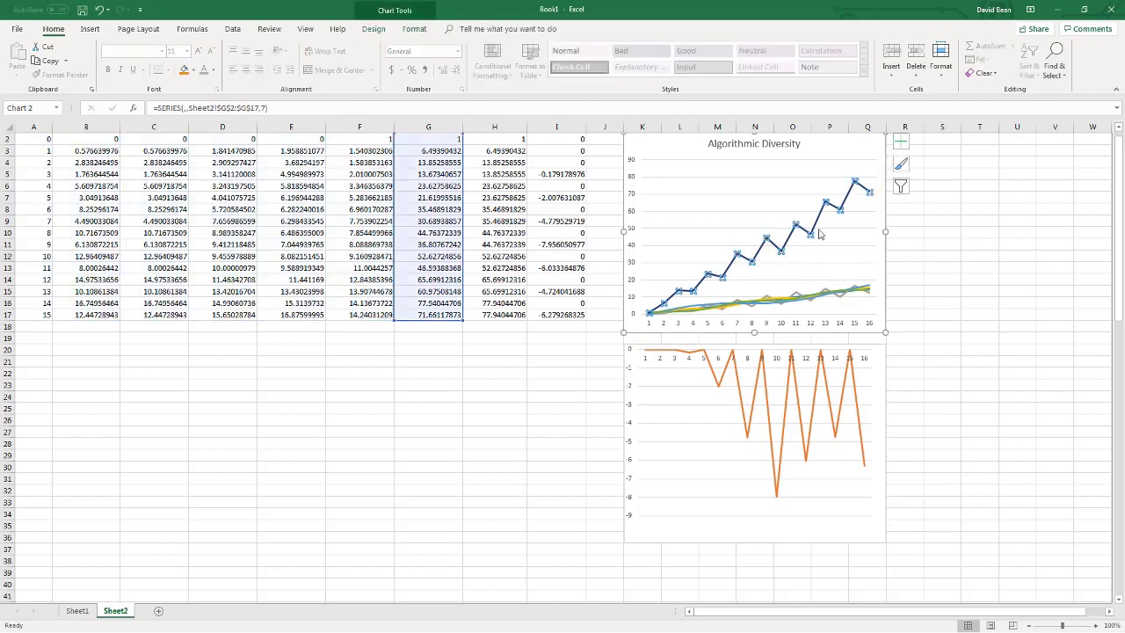
key("Delete")
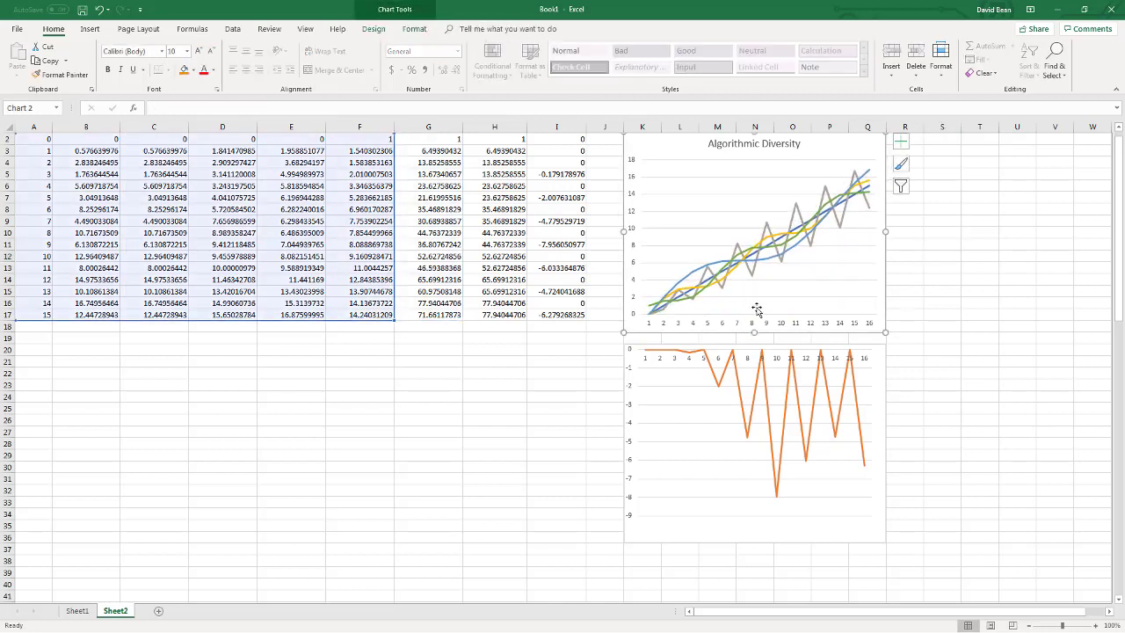
left_click(762, 383)
left_click(327, 455)
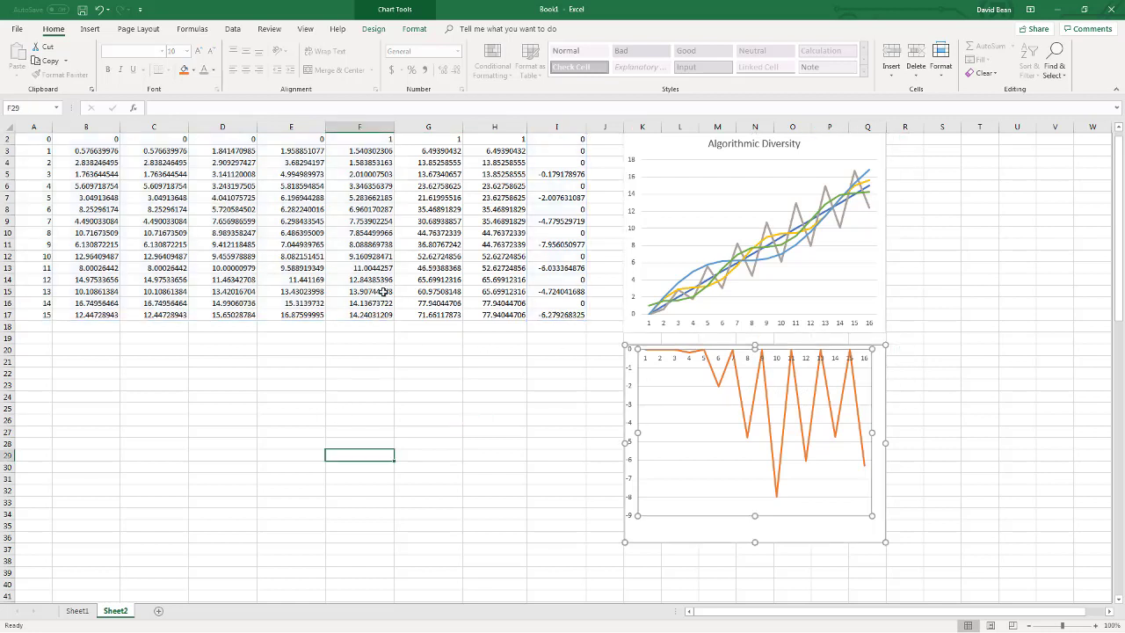
Undo five times to restore the Sum series, both chart ranges and rows 18 onward
left_click(99, 10)
left_click(99, 10)
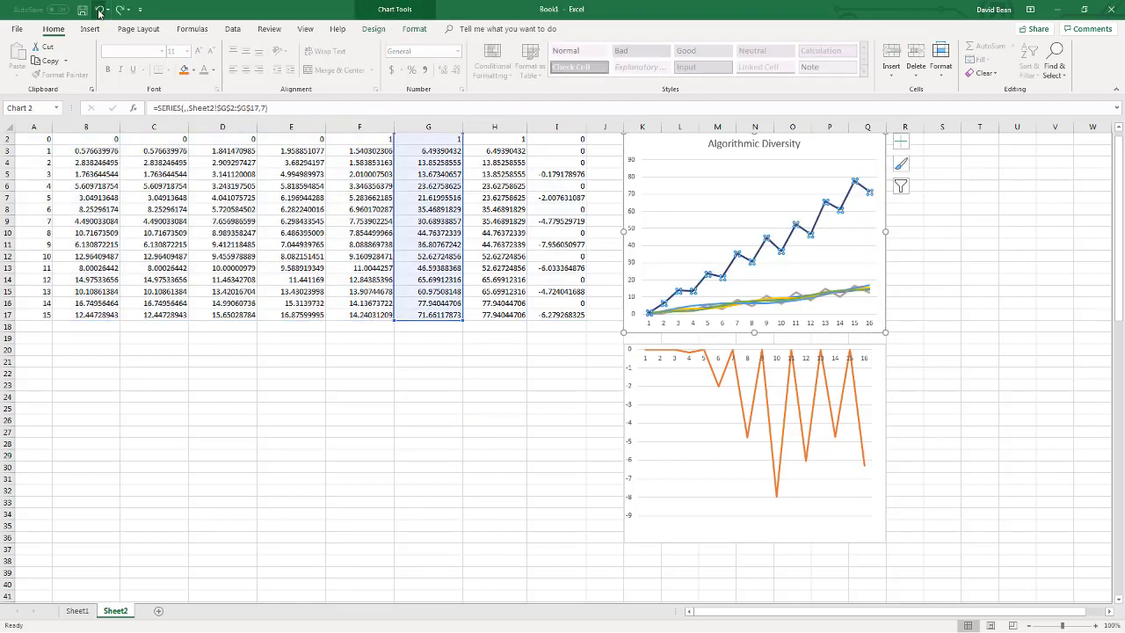
left_click(100, 10)
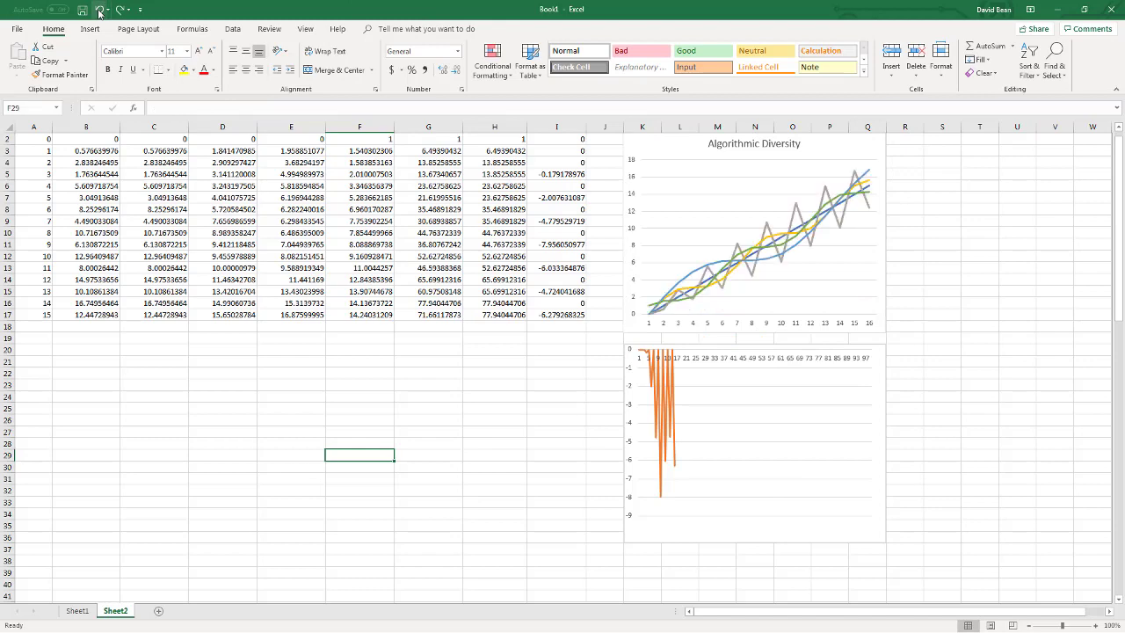
left_click(100, 11)
left_click(99, 11)
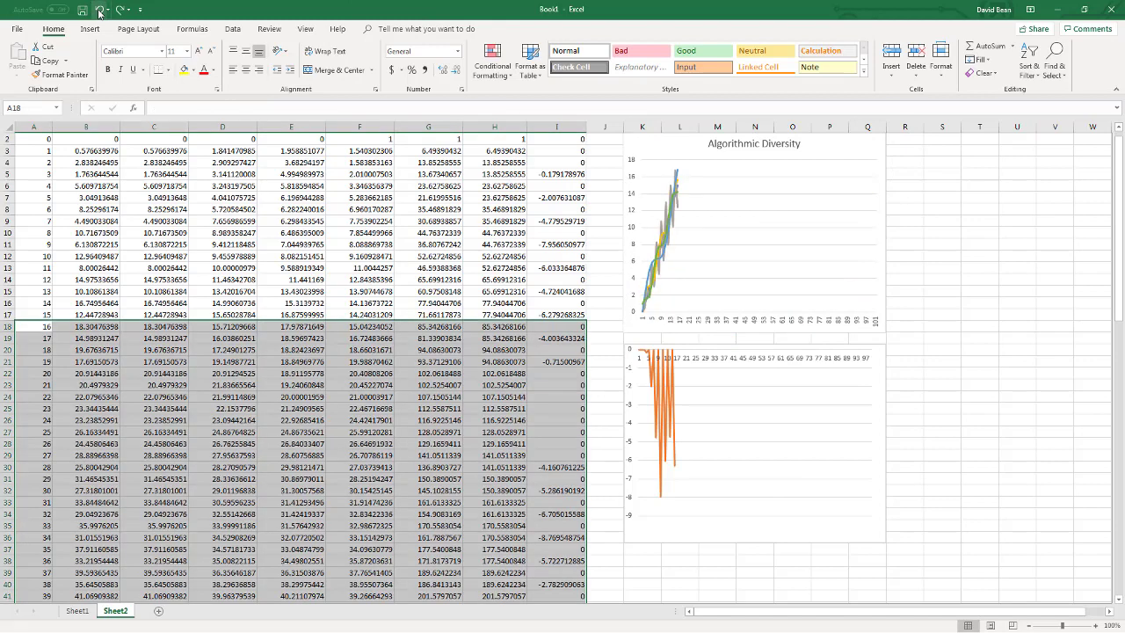
left_click(976, 349)
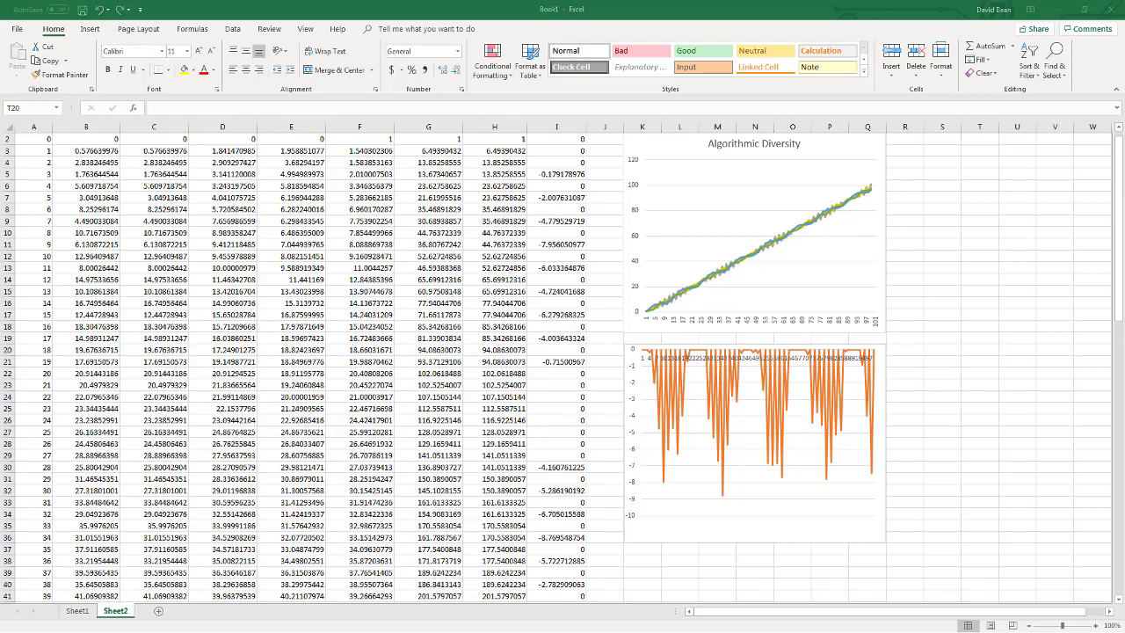
Maximize Chrome, dismiss the webinar registration popup, and scroll through the Algorithmic Portfolio Trading page
key("super+Up")
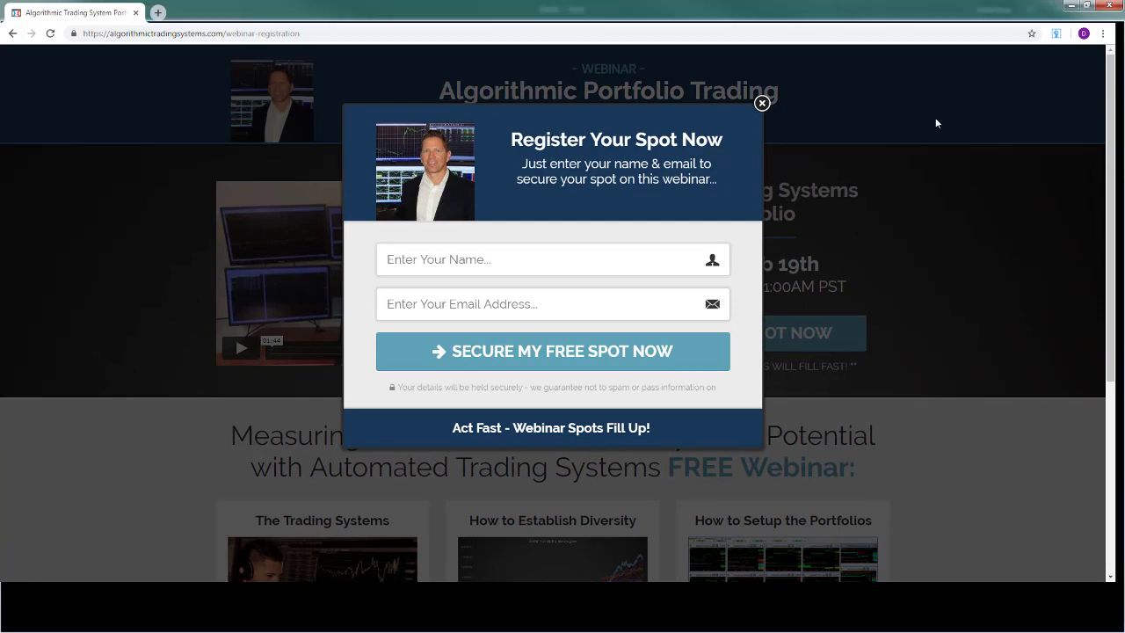
left_click(766, 103)
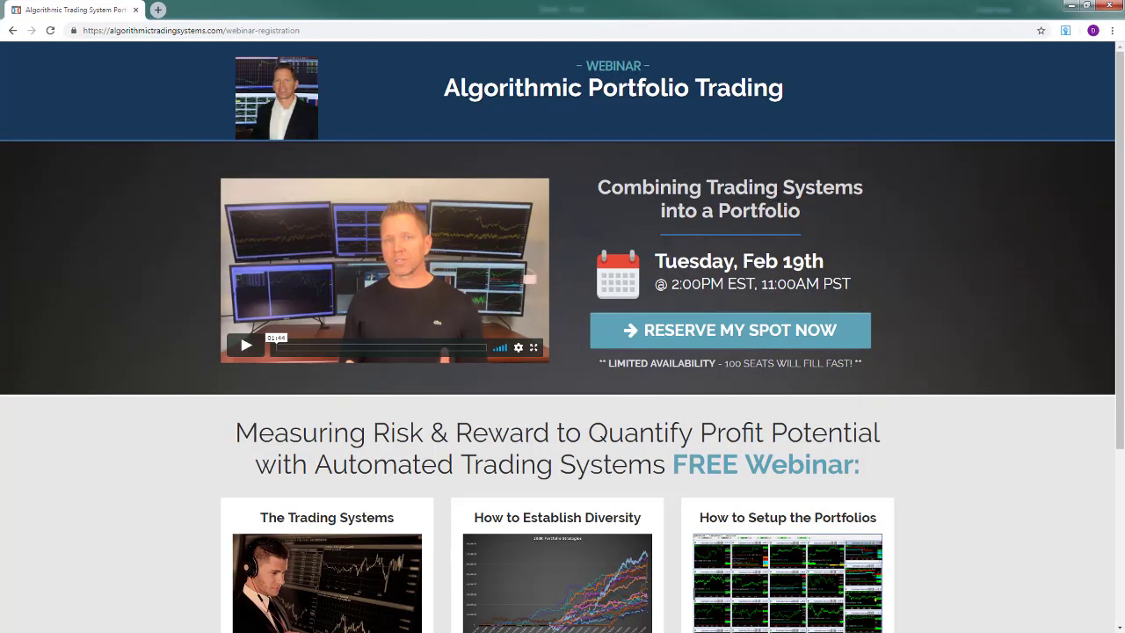
scroll(161, 469, "down", 2)
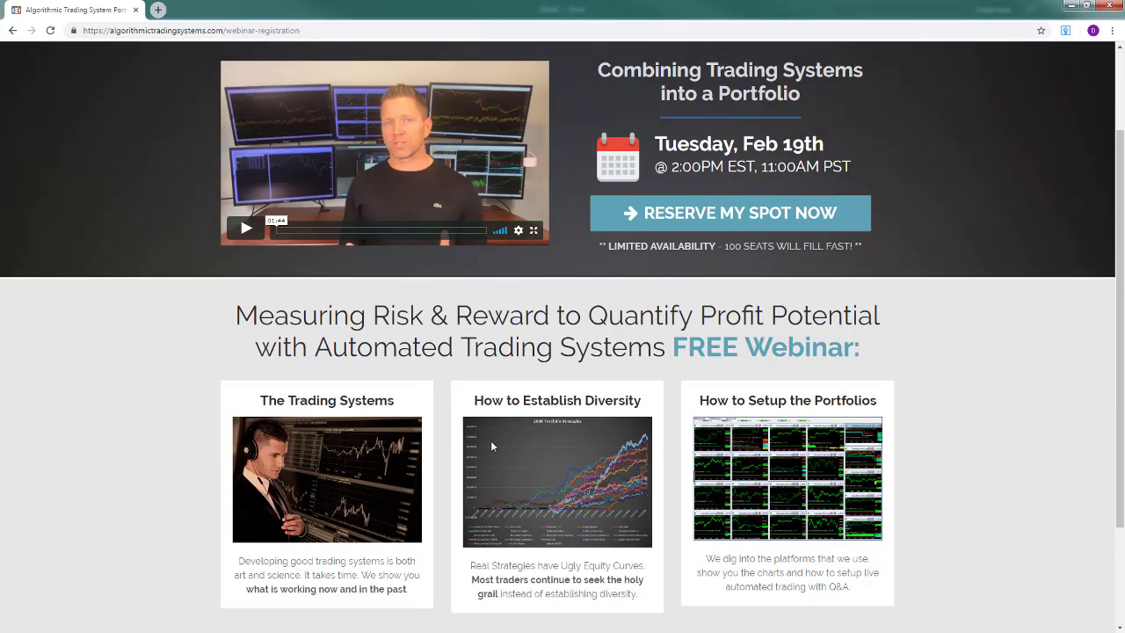
scroll(525, 440, "down", 2)
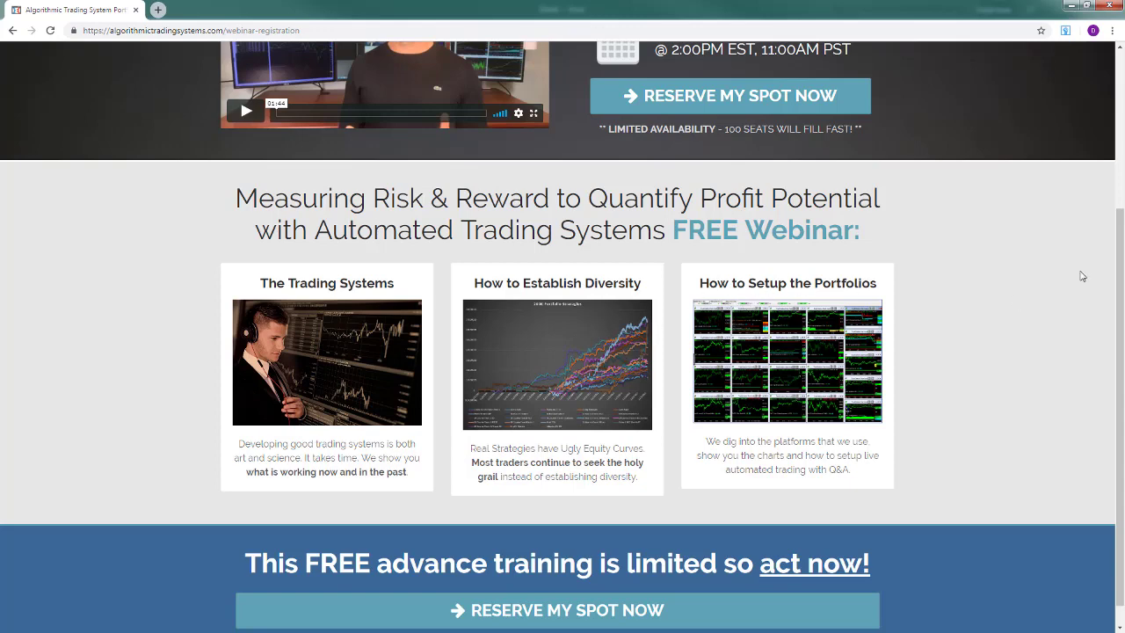
scroll(1018, 342, "down", 1)
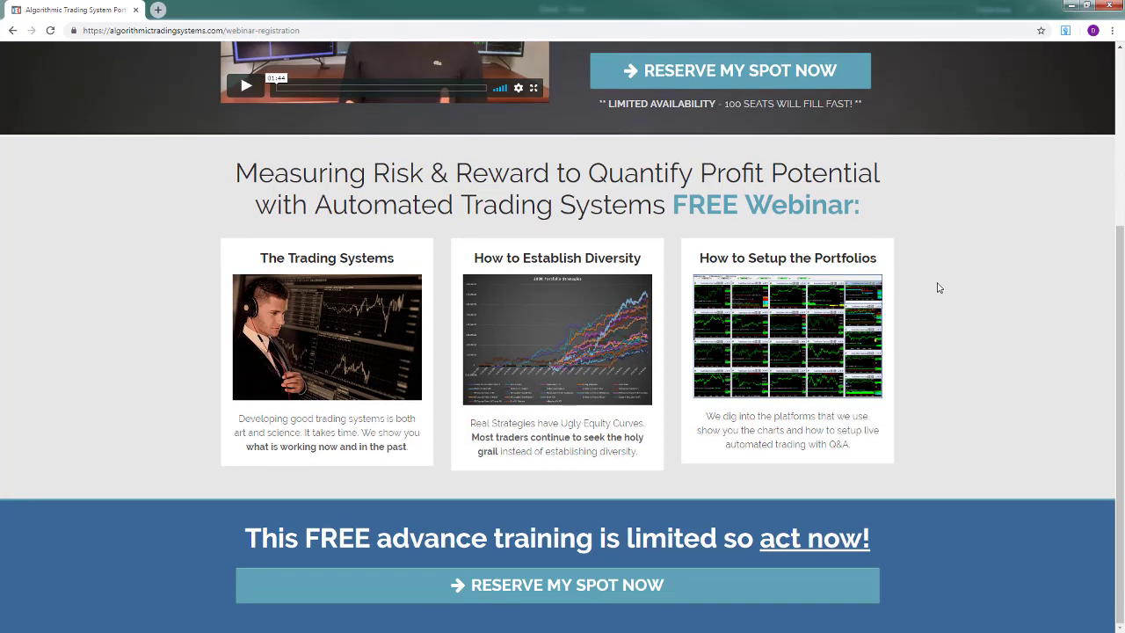
scroll(948, 279, "up", 1)
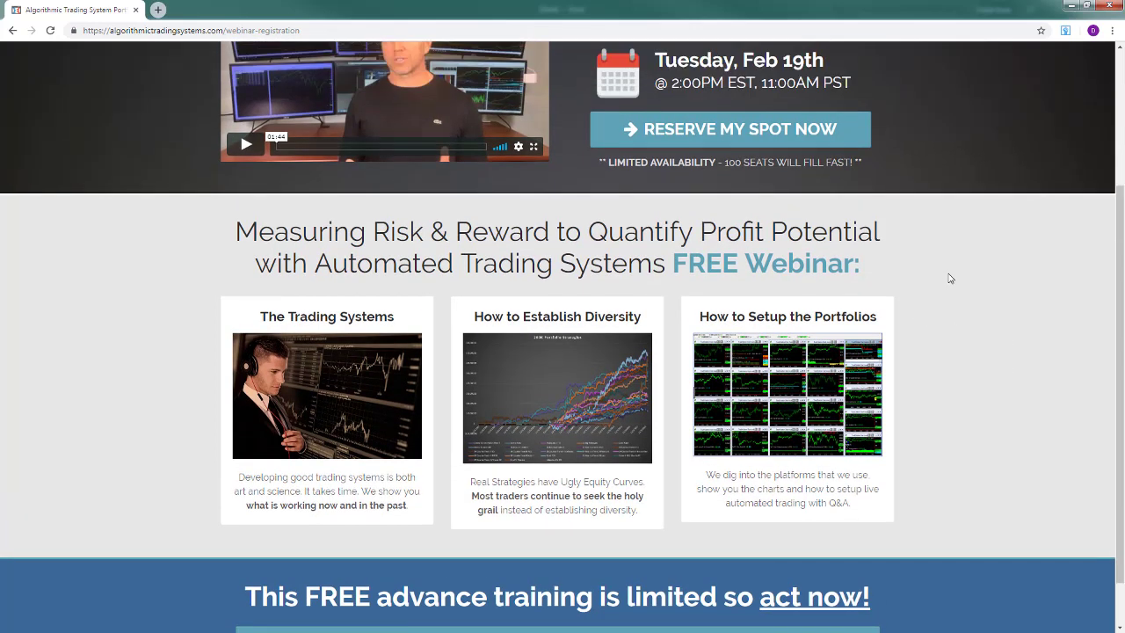
scroll(948, 278, "up", 3)
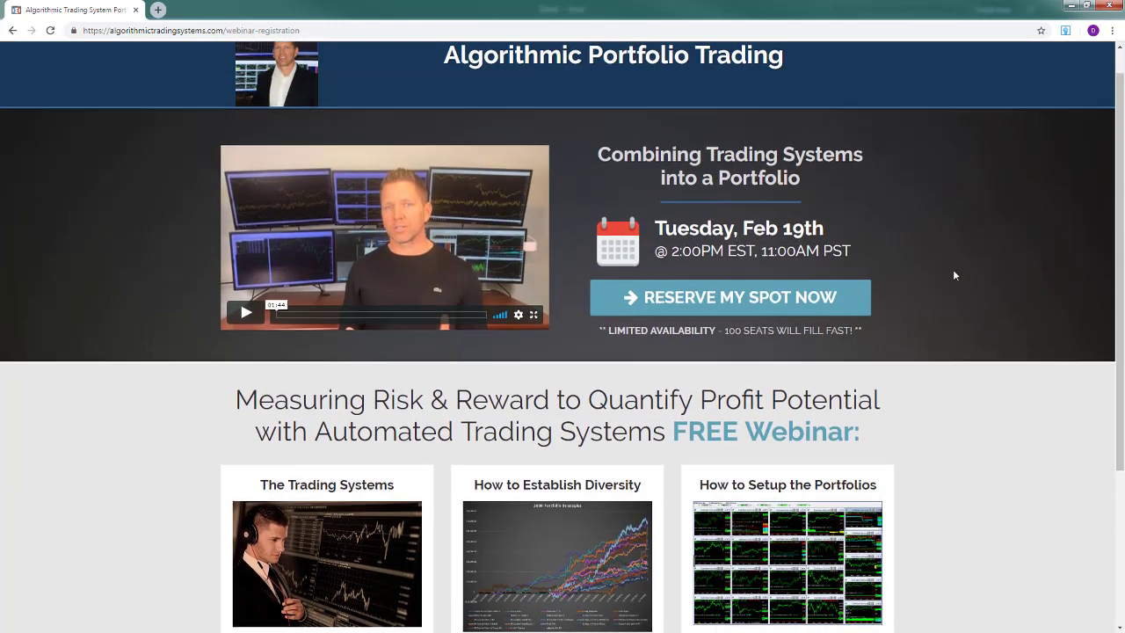
scroll(953, 275, "up", 1)
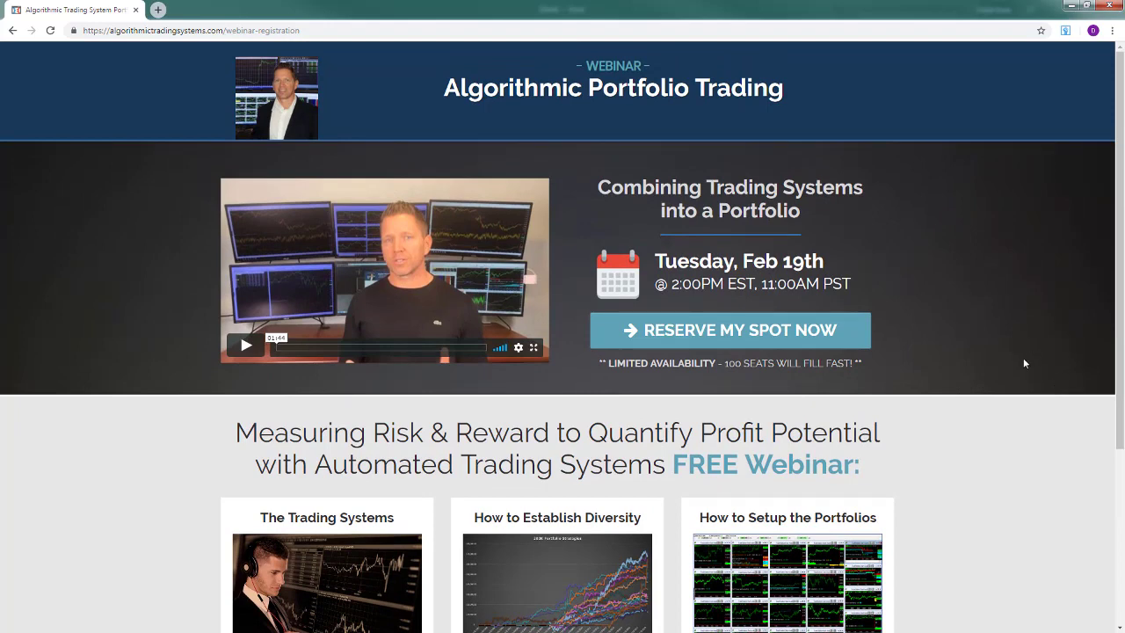
scroll(1033, 372, "down", 2)
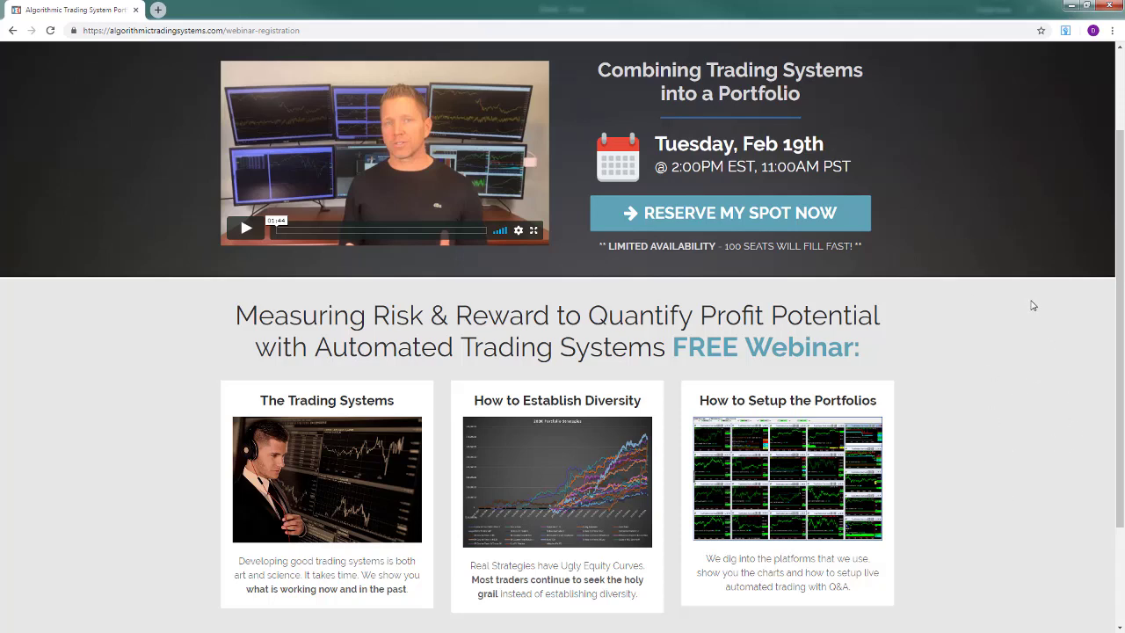
scroll(1011, 264, "up", 2)
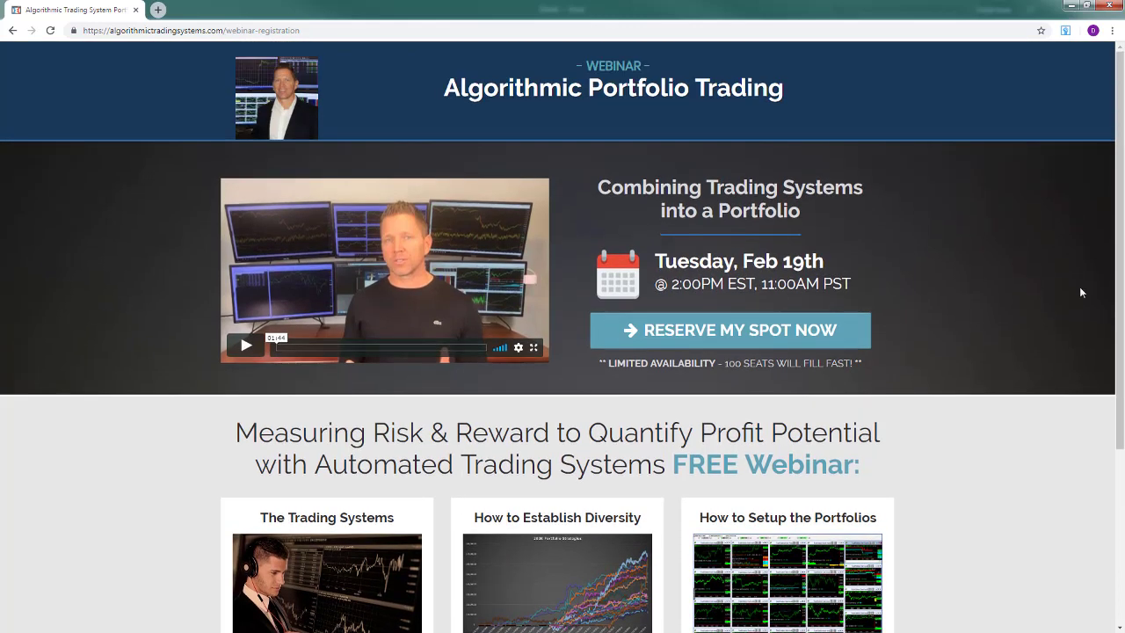